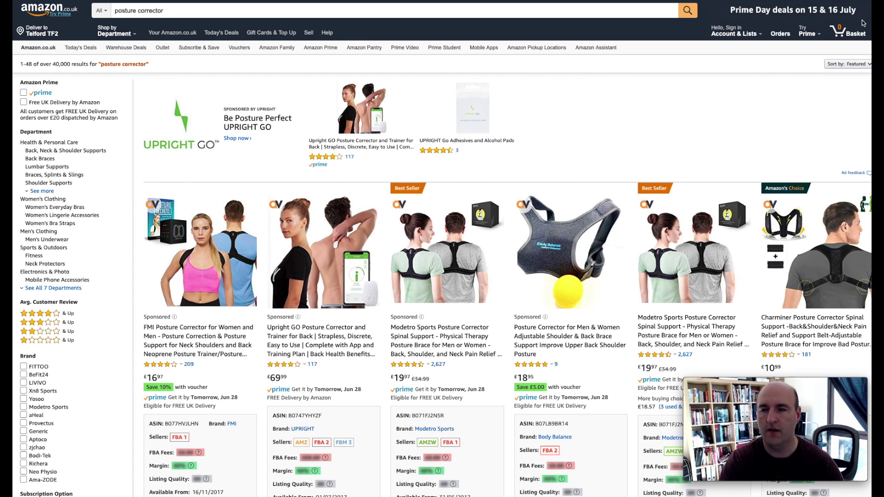
Step: Hide the Jungle Scout overlay and scroll through Alibaba's posture corrector supplier listings
left_click(862, 19)
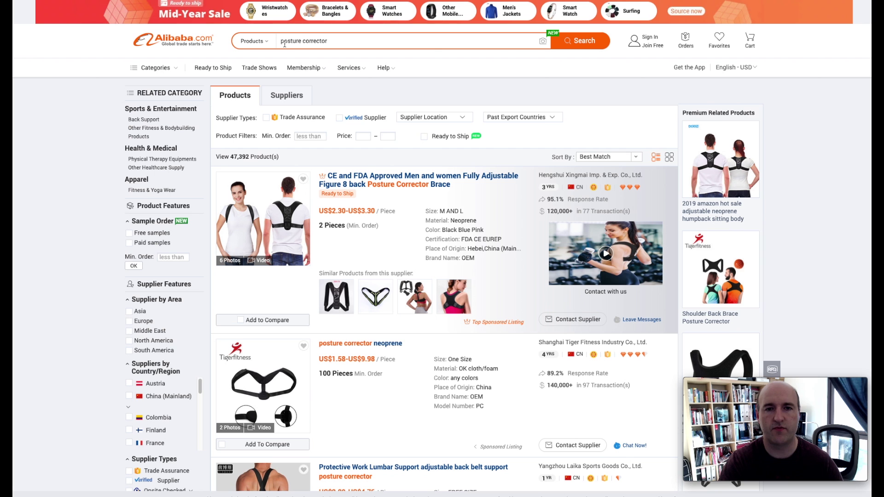
scroll(475, 195, "down", 3)
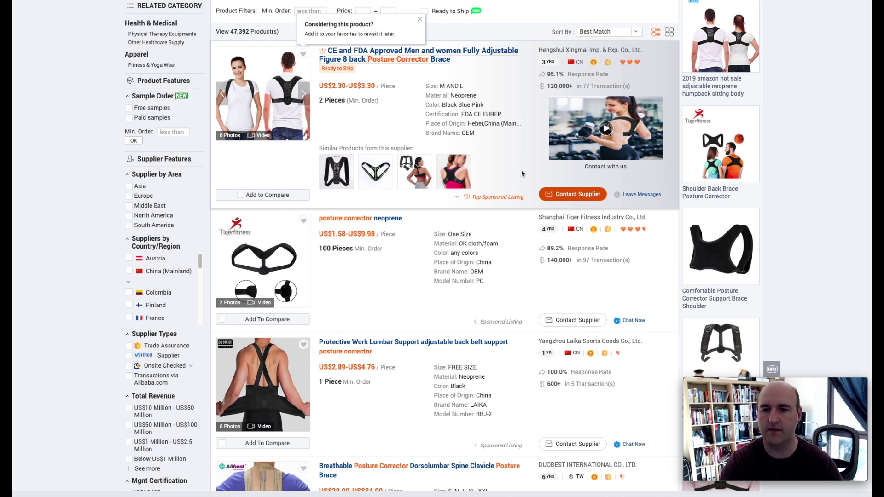
scroll(523, 174, "down", 7)
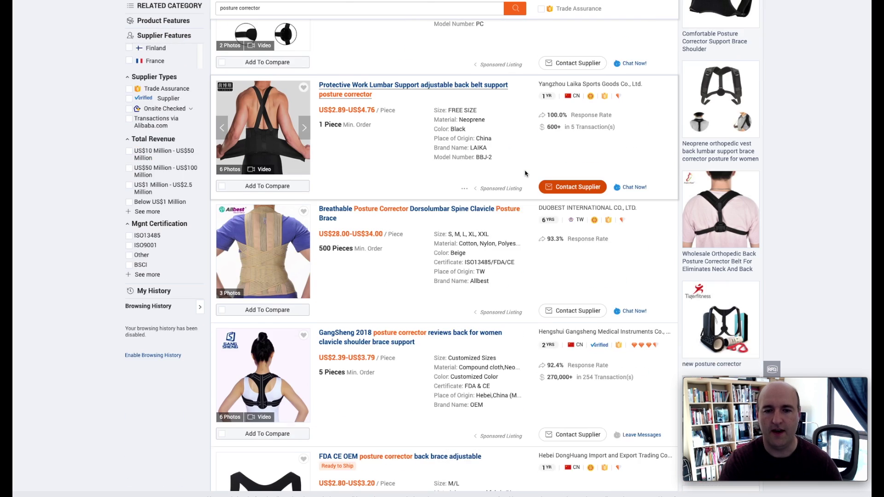
scroll(524, 171, "down", 2)
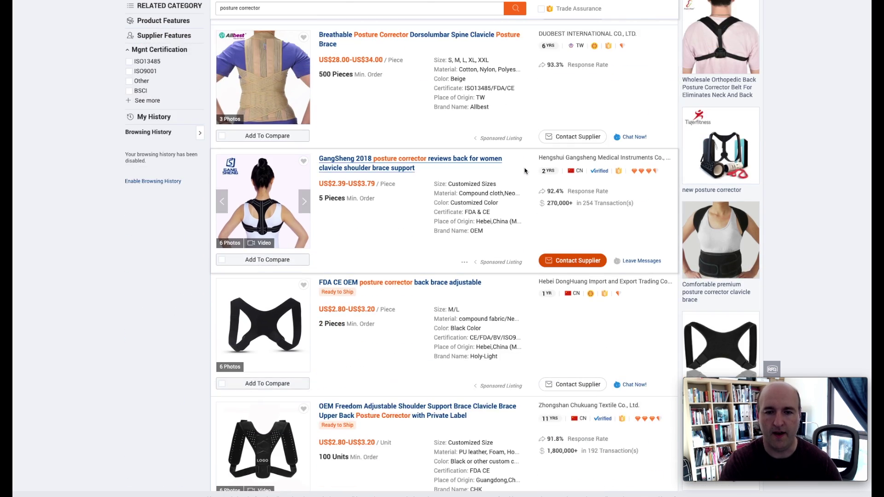
scroll(524, 170, "down", 2)
scroll(523, 170, "down", 2)
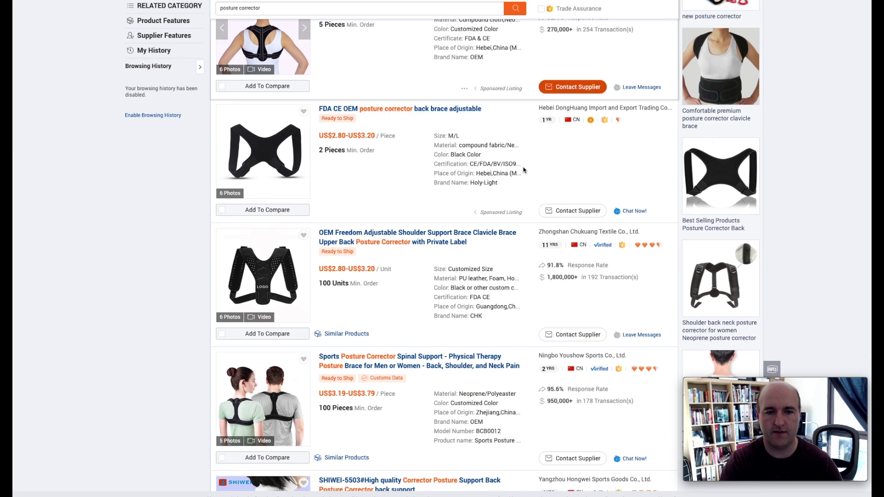
scroll(523, 170, "down", 3)
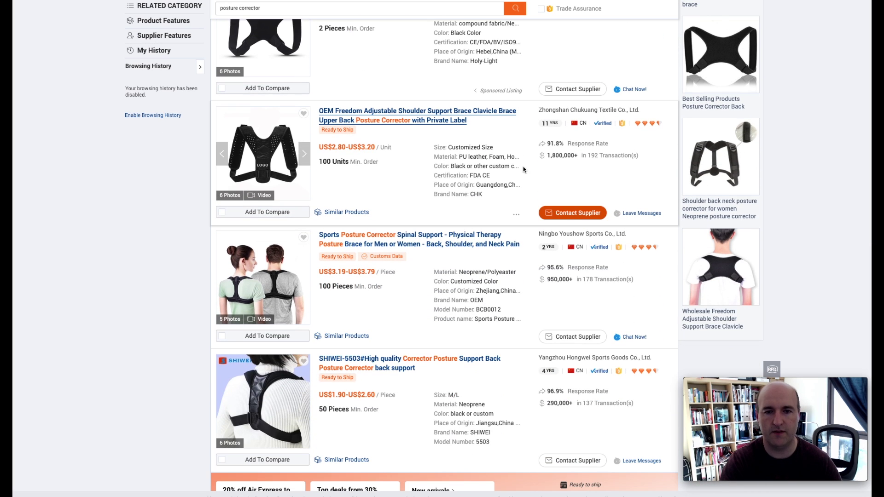
scroll(469, 192, "down", 3)
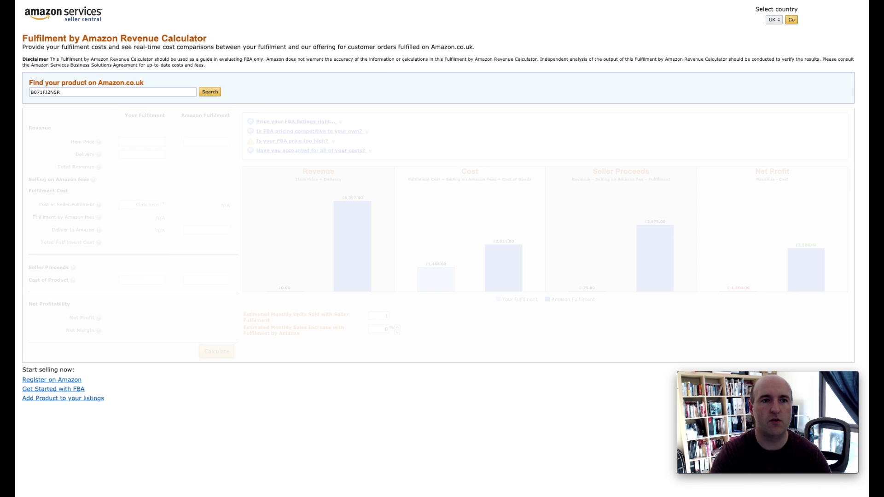
Step: Return to the Amazon posture corrector results and open the Charminer listing
key("ctrl+shift+Tab")
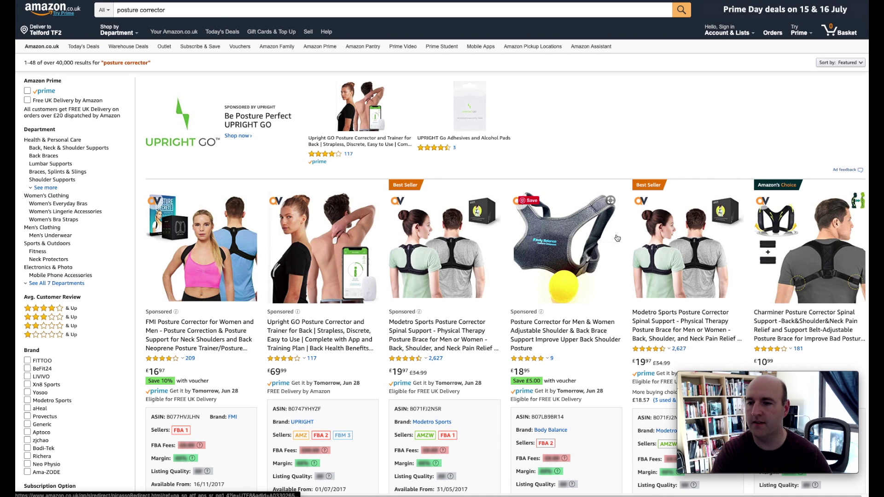
scroll(615, 236, "down", 1)
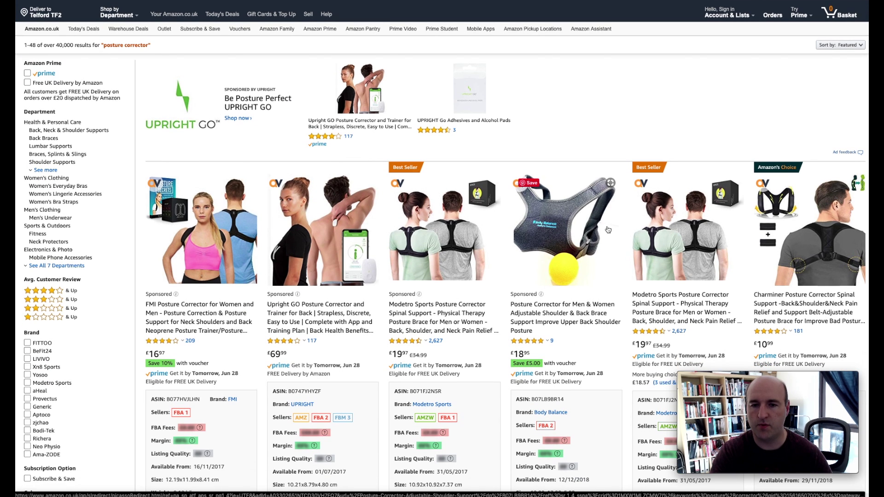
scroll(608, 229, "down", 3)
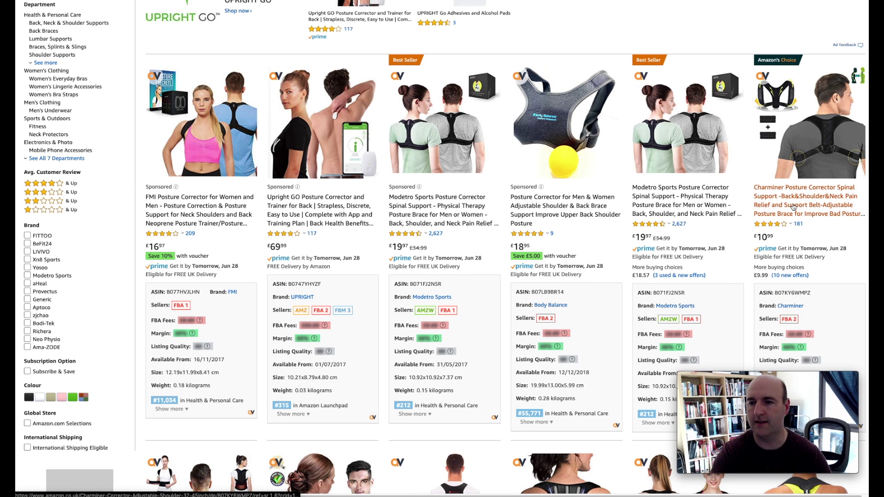
left_click(807, 205)
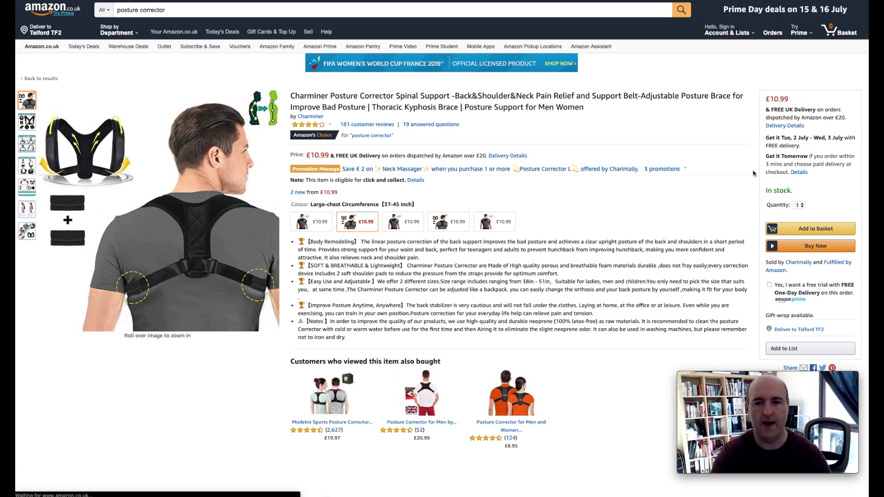
Step: Select the Charminer product's ASIN, B07KY6WMPZ, under Product information
scroll(684, 186, "down", 15)
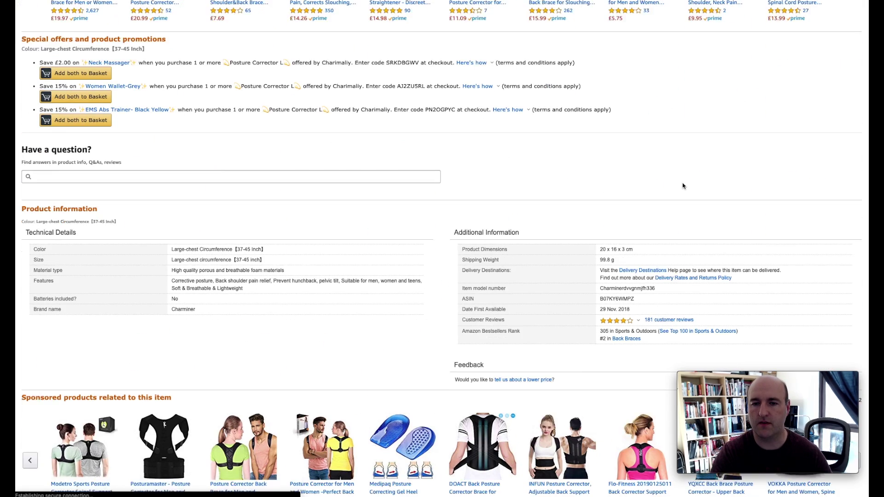
scroll(683, 186, "down", 4)
scroll(677, 181, "up", 4)
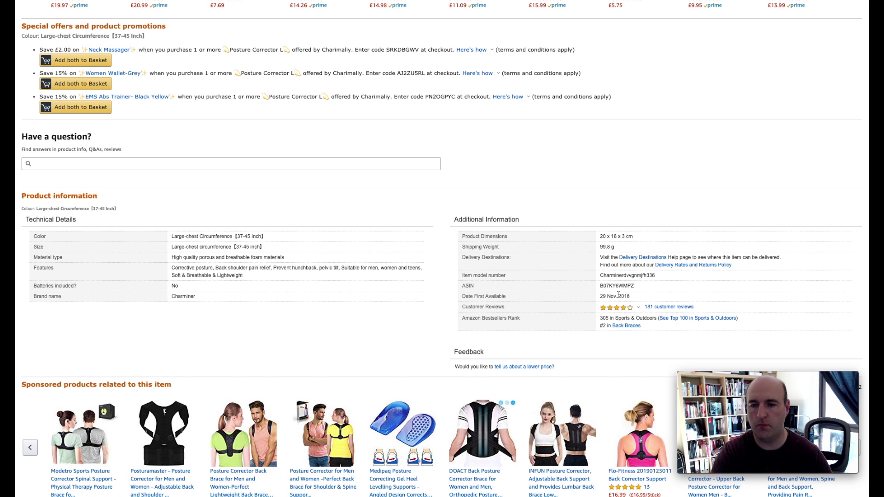
left_click_drag(638, 286, 601, 286)
key("ctrl+c")
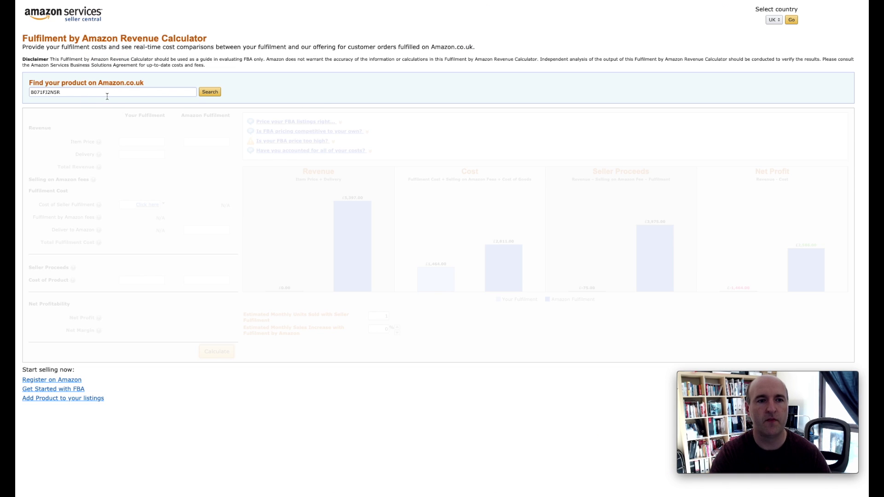
Step: Replace the lookup ASIN with B07KY6WMPZ and search for the Charminer product
double_click(57, 91)
key("ctrl+v")
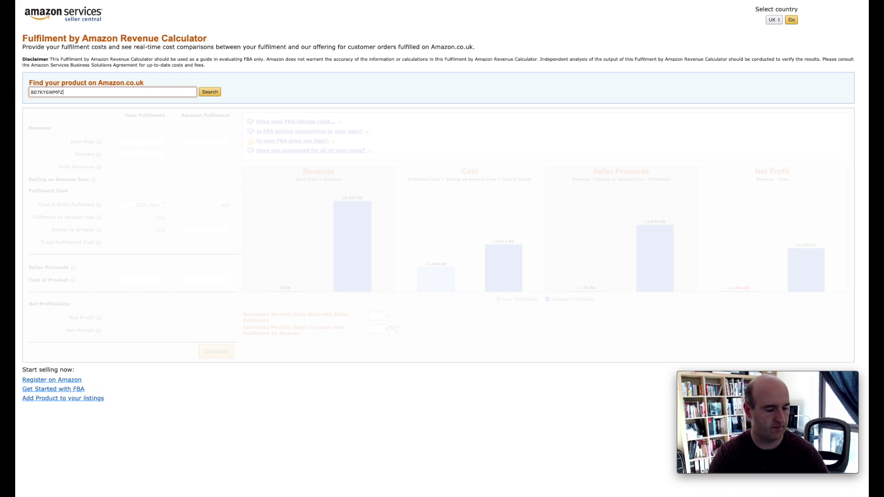
left_click(216, 93)
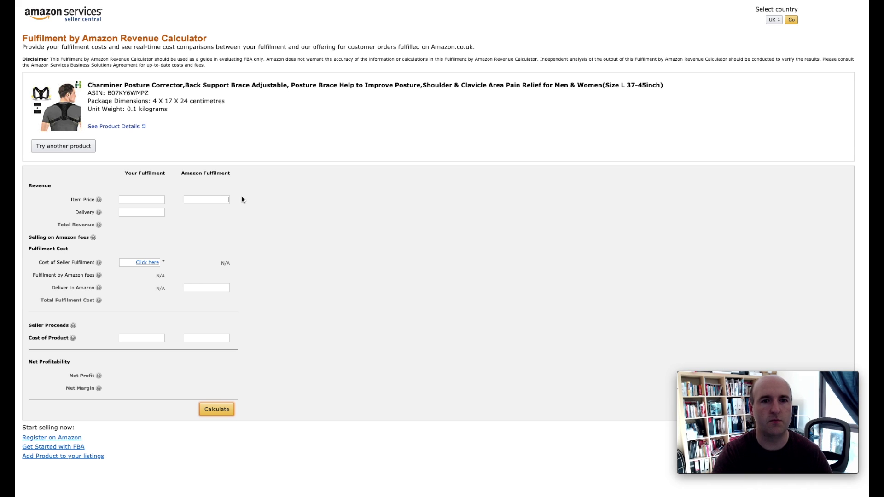
Step: Enter a £17.99 Amazon-fulfilled item price and calculate, showing £13.20 net profit
left_click(221, 200)
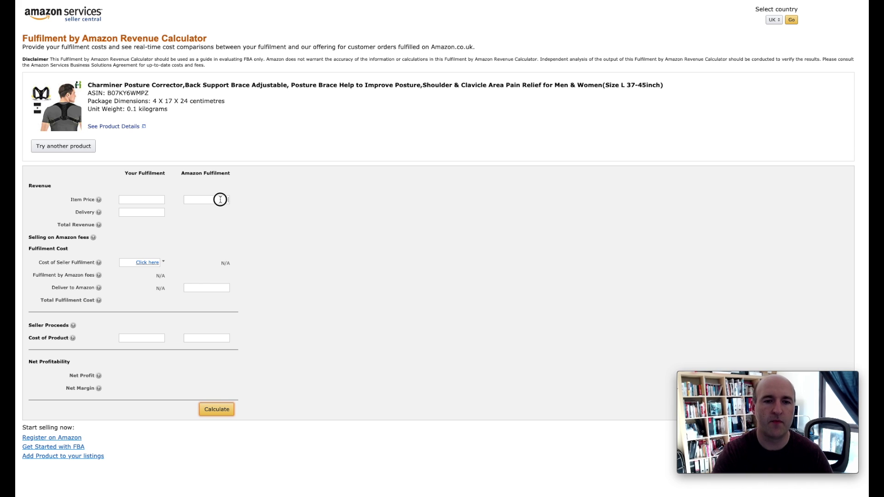
type("1")
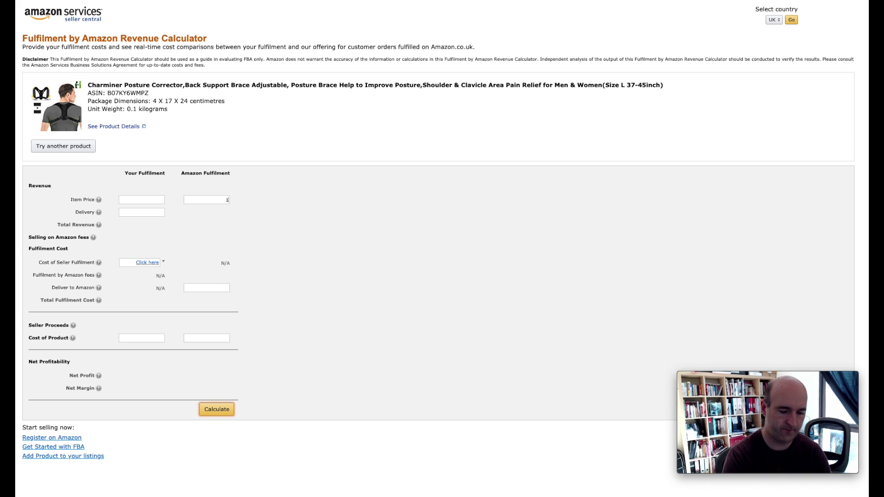
type("7.99")
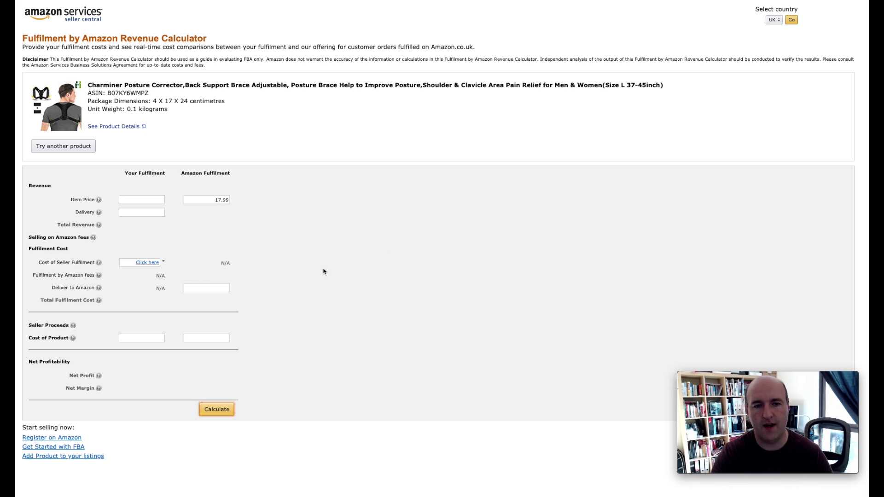
left_click(215, 409)
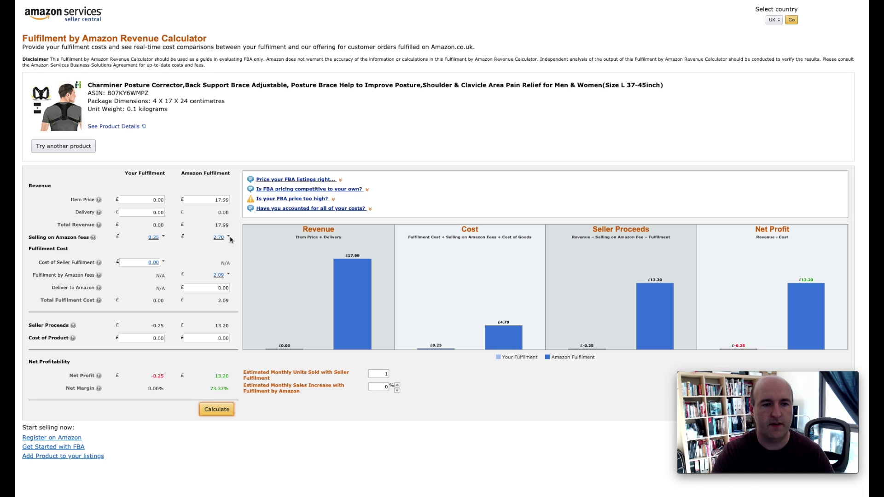
mouse_move(31, 237)
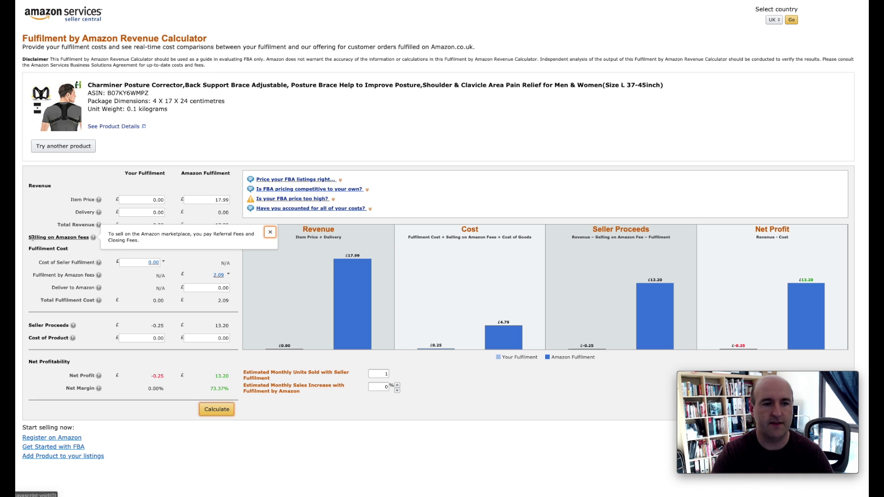
mouse_move(98, 262)
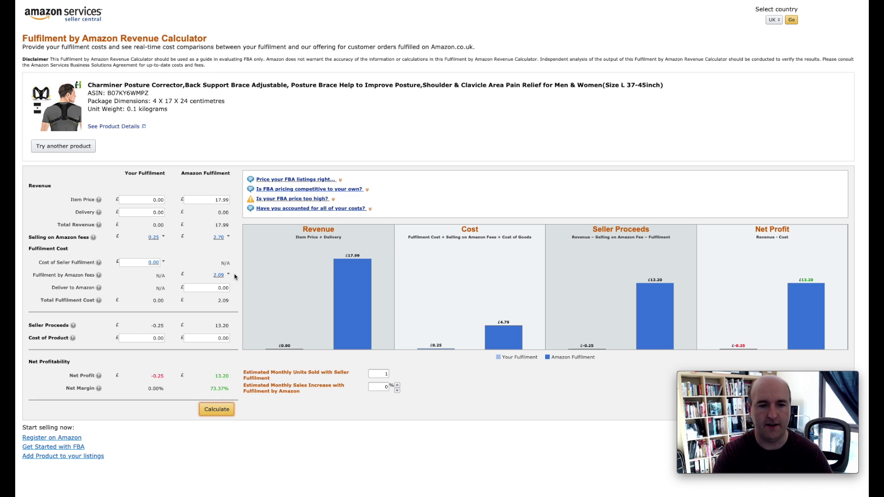
mouse_move(55, 325)
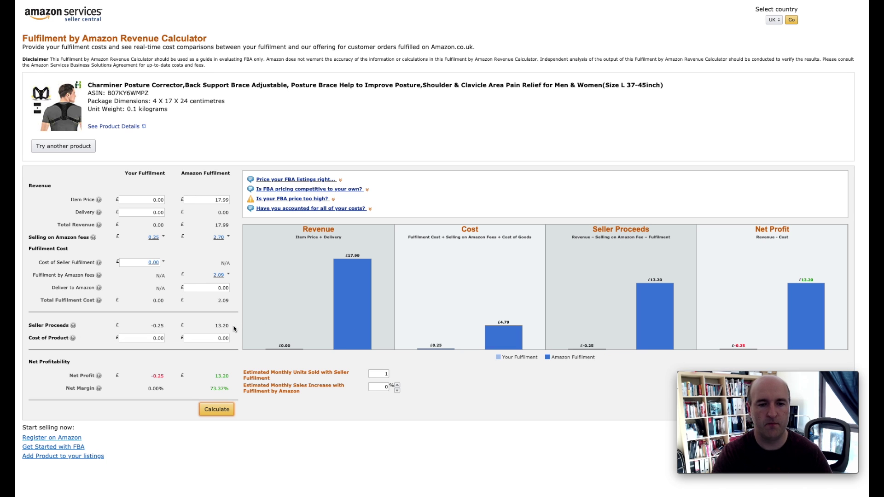
mouse_move(73, 338)
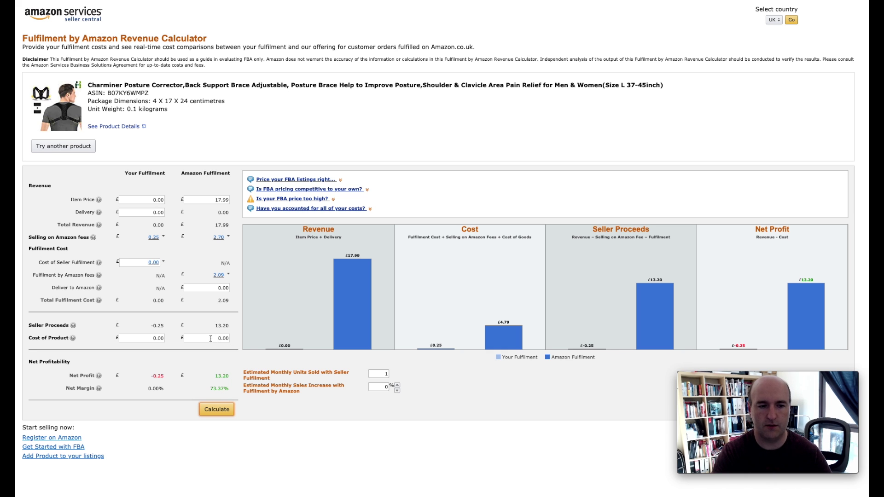
Step: Enter a £4.63 cost of product and recalculate, lowering net profit to £8.57
left_click_drag(210, 338, 253, 344)
type("4.63")
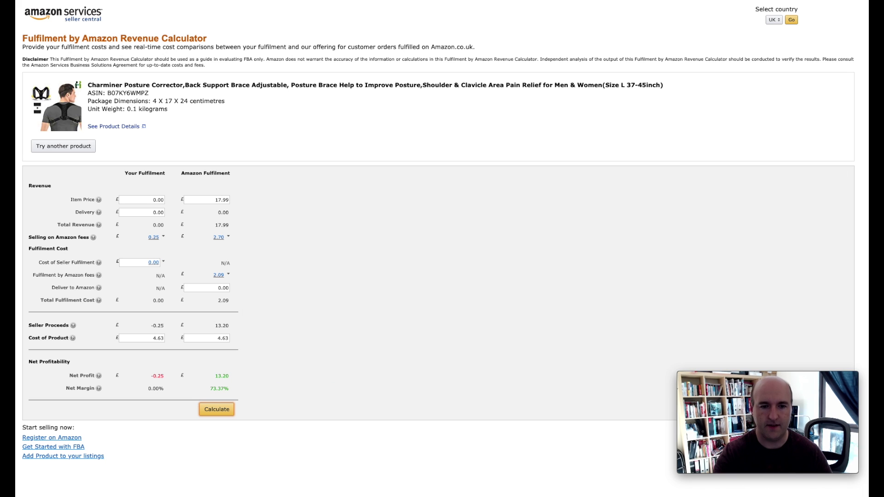
left_click(216, 410)
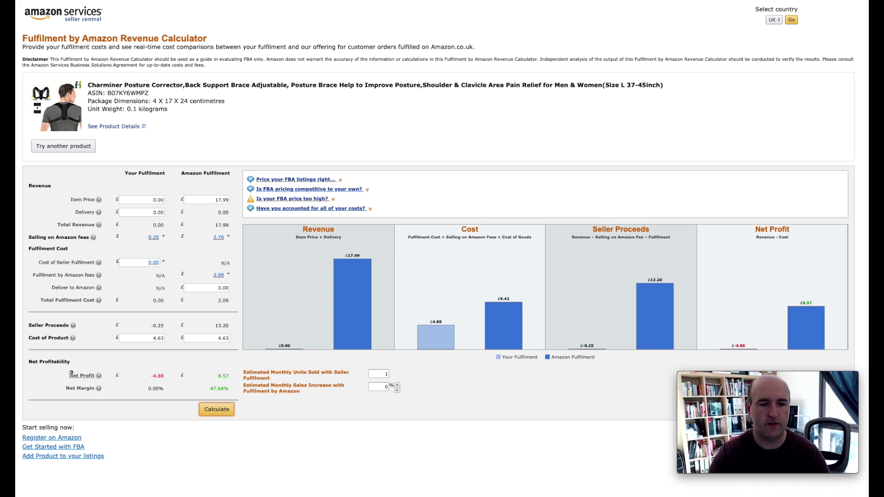
mouse_move(72, 376)
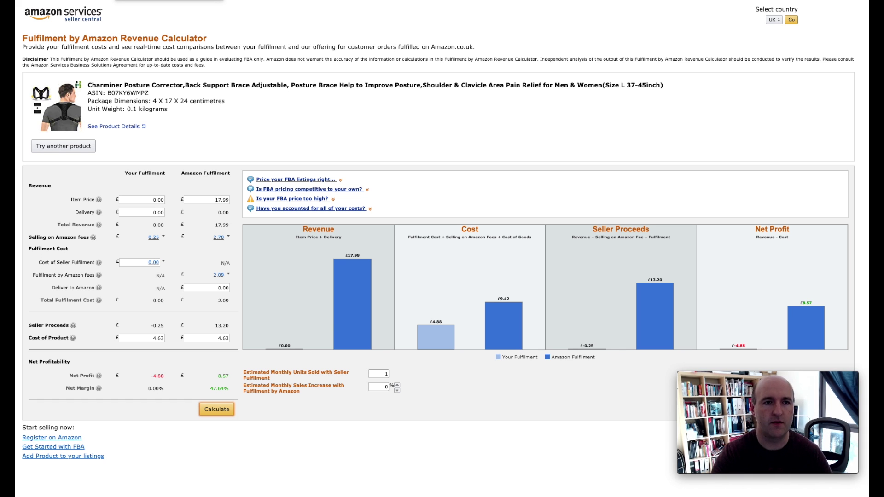
Step: Go from the Charminer product page back to the posture corrector search results
key("ctrl+Tab")
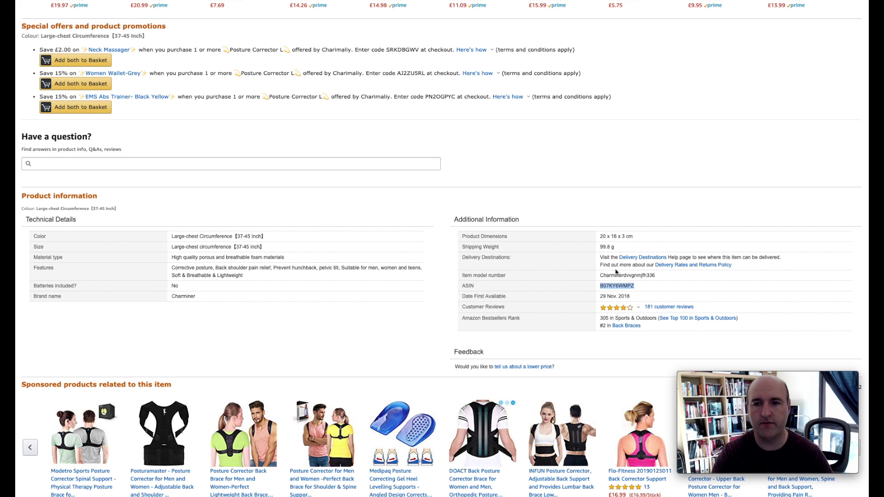
scroll(608, 267, "up", 20)
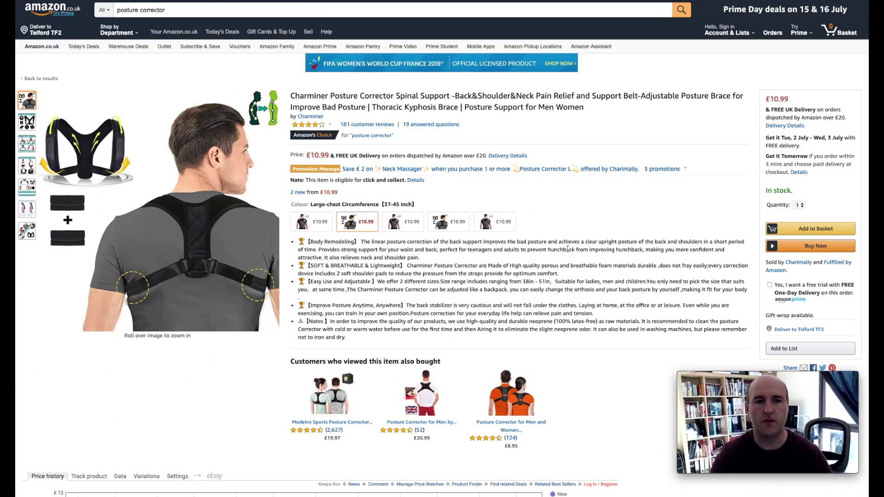
key("alt+Left")
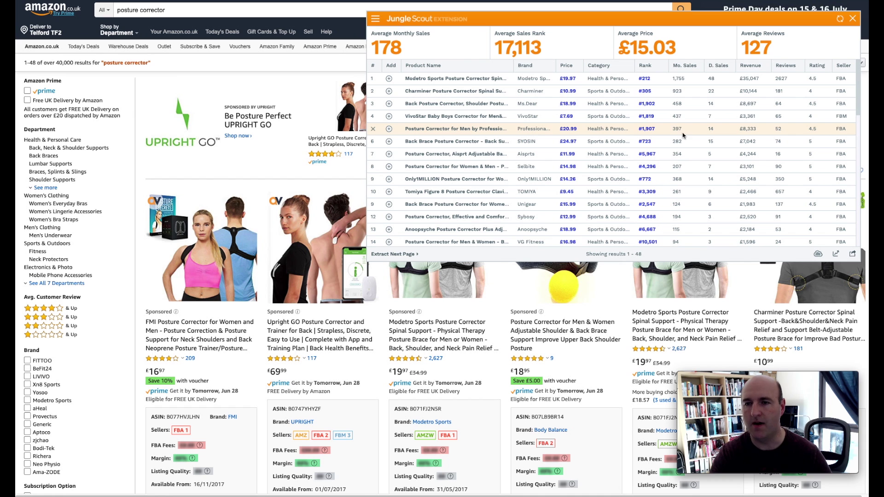
Step: Close the Jungle Scout panel and set estimated monthly units sold to 300
left_click(853, 19)
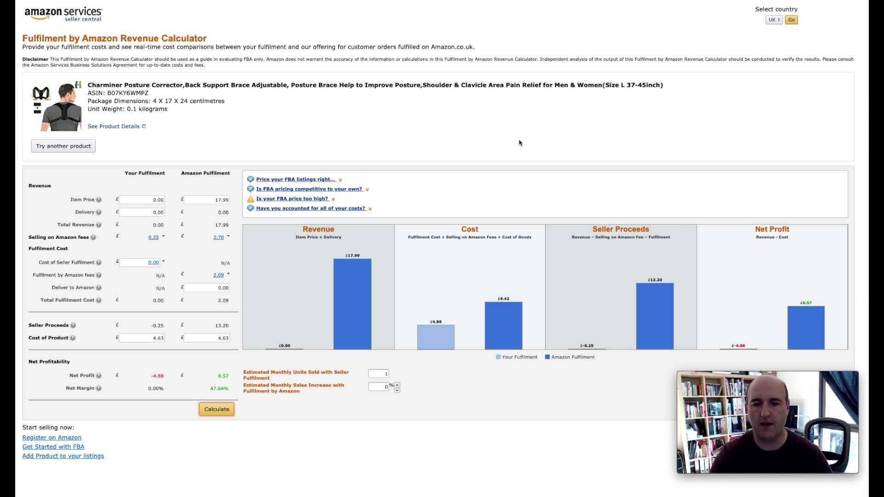
double_click(379, 373)
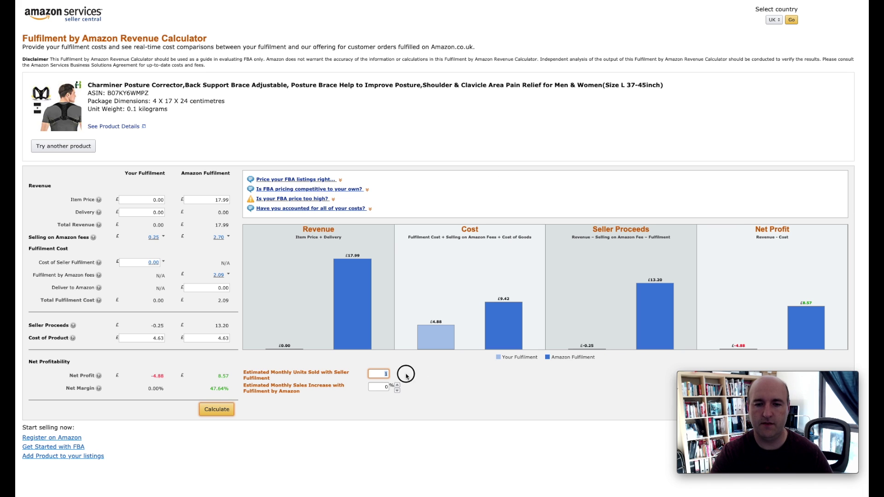
type("300")
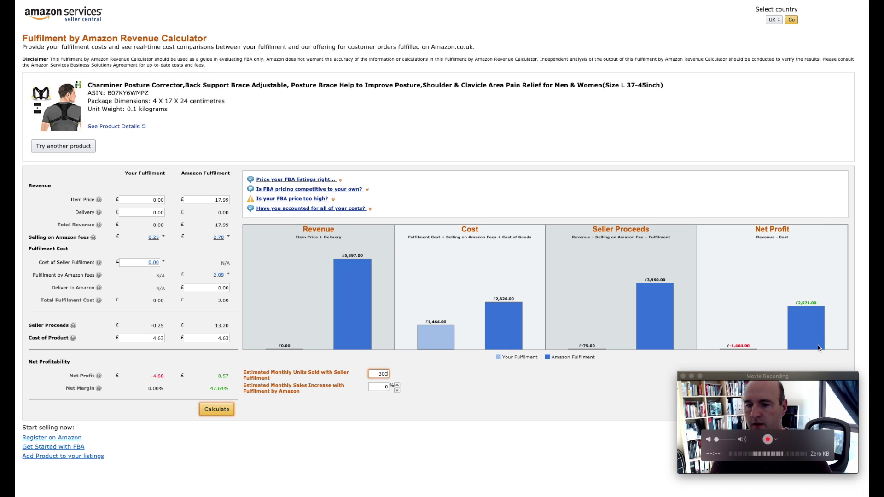
left_click(808, 243)
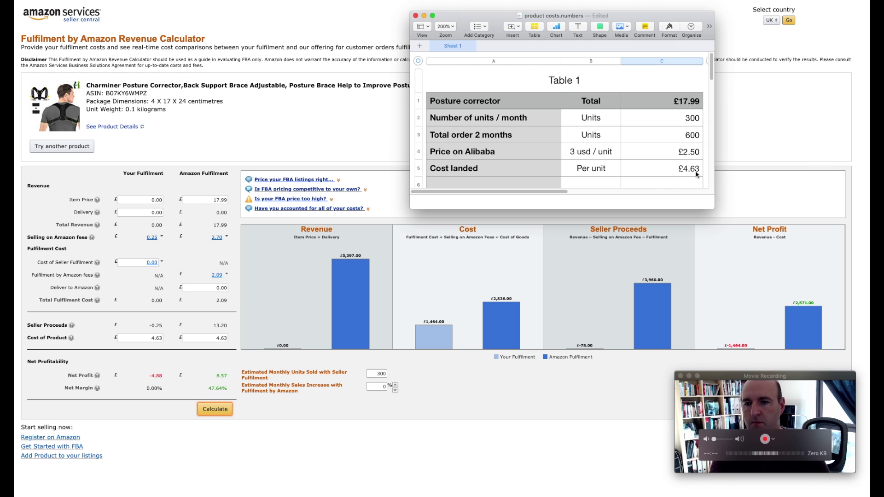
Step: Scroll the sheet to show the Set up costs rows with £500 and £30
left_click_drag(712, 73, 712, 88)
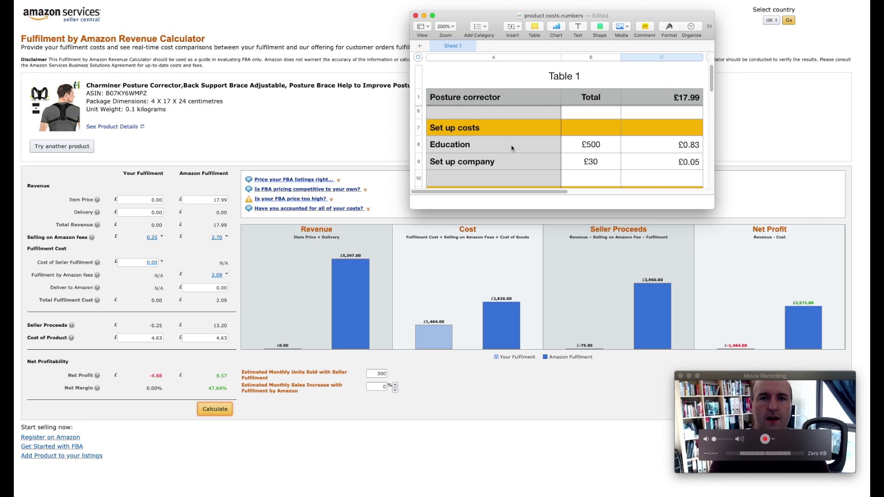
left_click(591, 144)
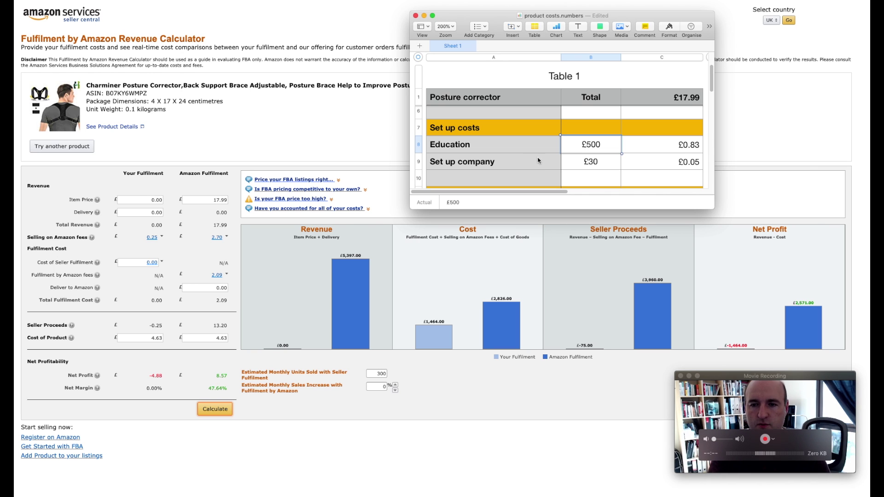
left_click(612, 167)
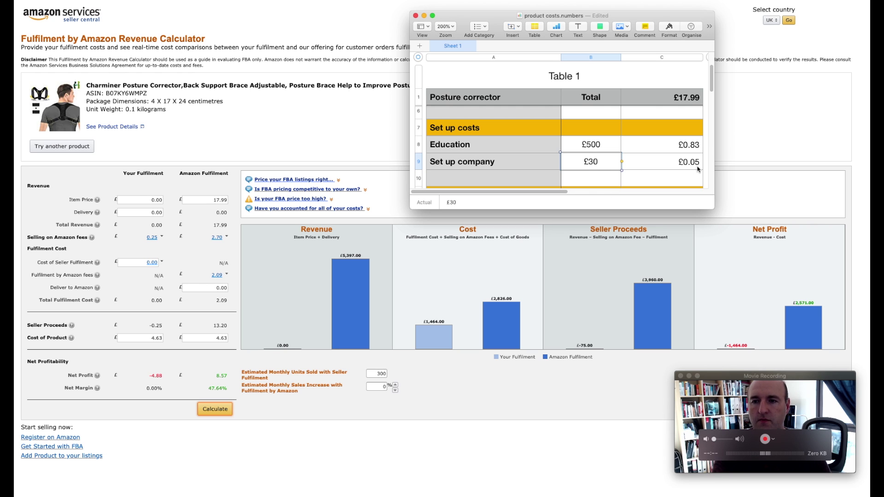
Step: Scroll to the monthly and product cost sections and inspect C12's £0.20 formula
scroll(697, 169, "down", 2)
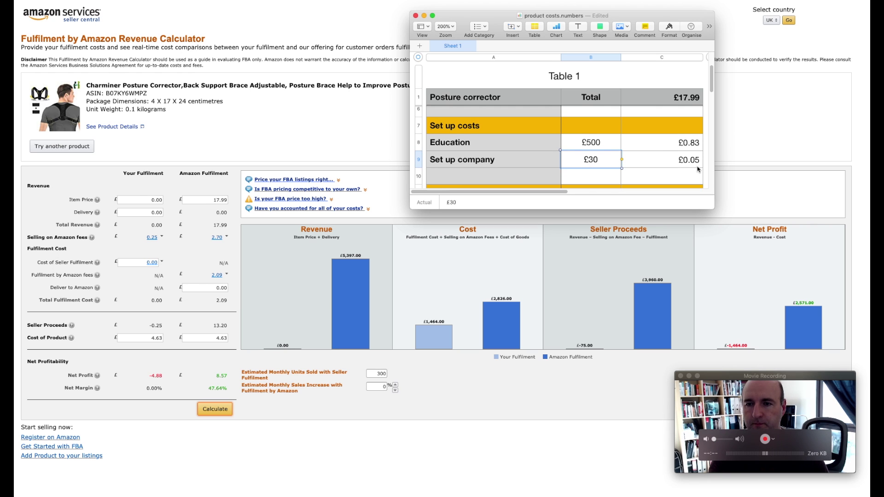
scroll(697, 169, "down", 3)
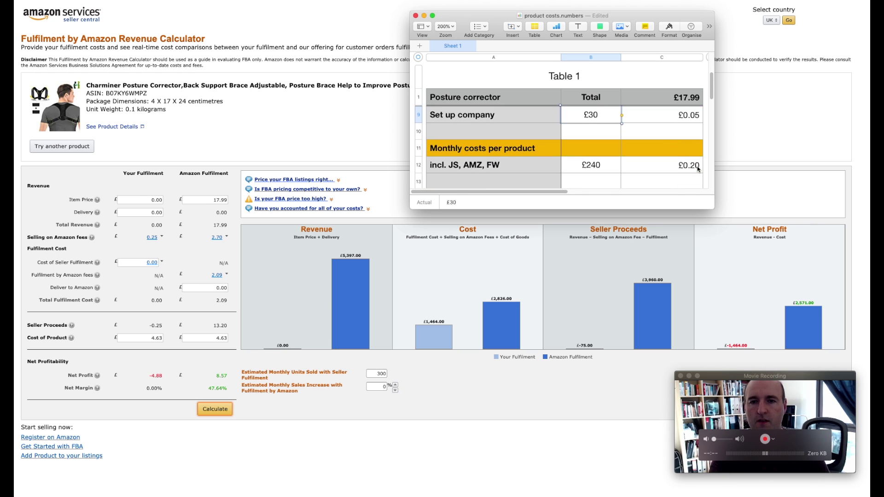
scroll(695, 170, "up", 1)
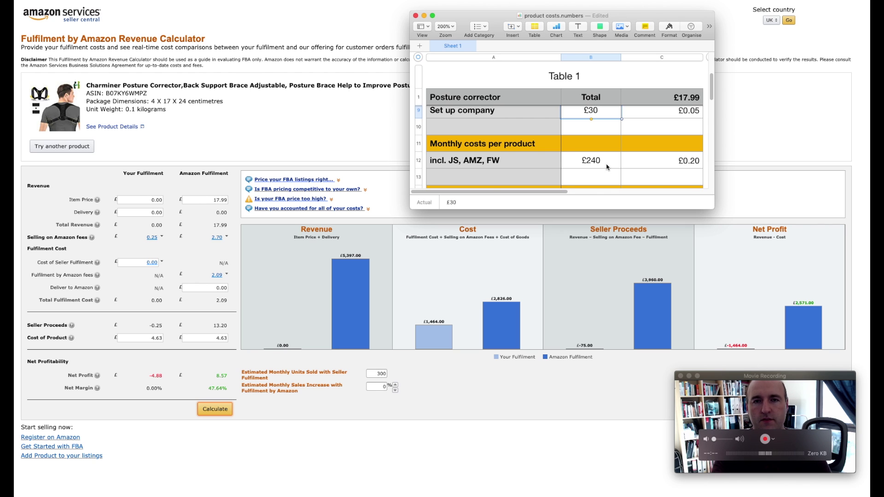
left_click(681, 162)
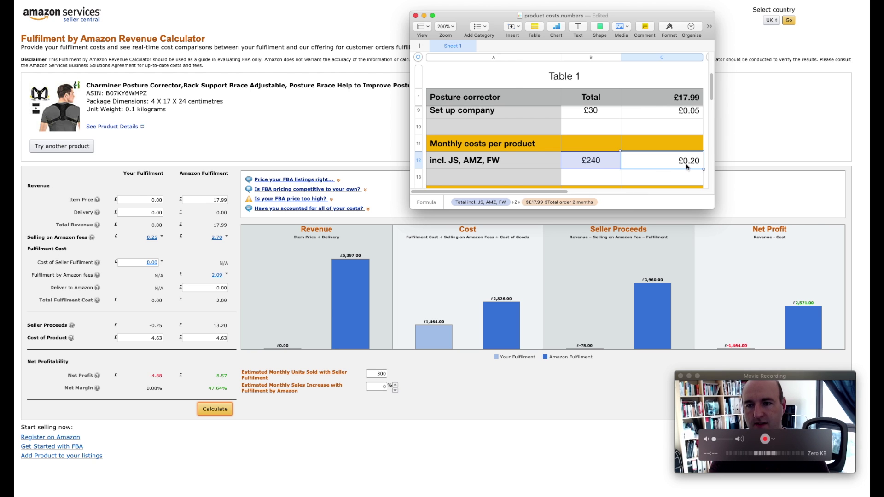
scroll(686, 165, "down", 2)
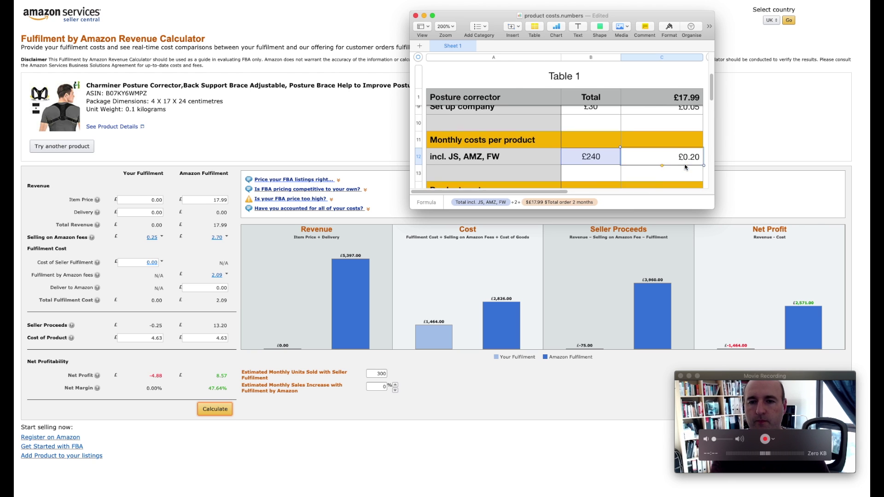
scroll(677, 165, "down", 2)
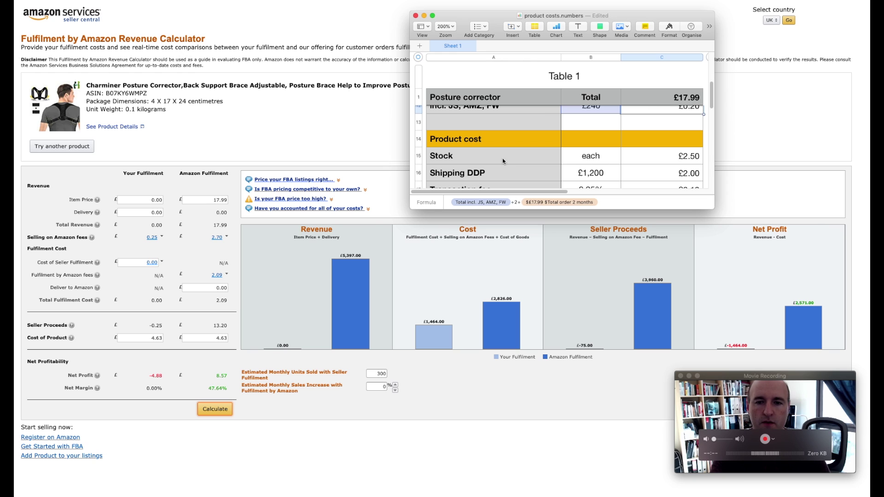
left_click(490, 158)
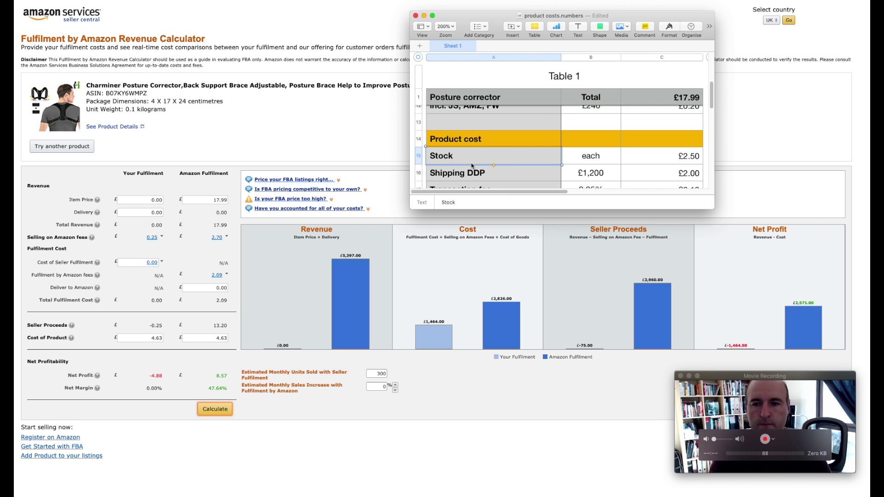
left_click(658, 164)
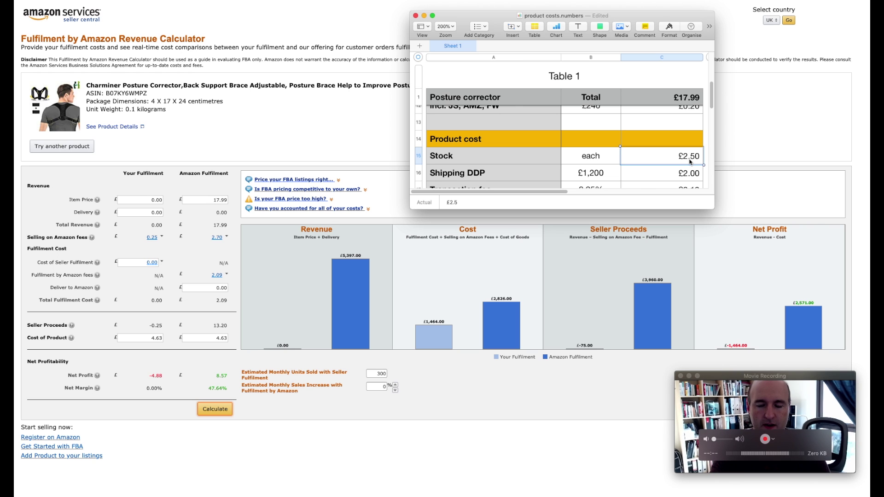
scroll(608, 161, "down", 1)
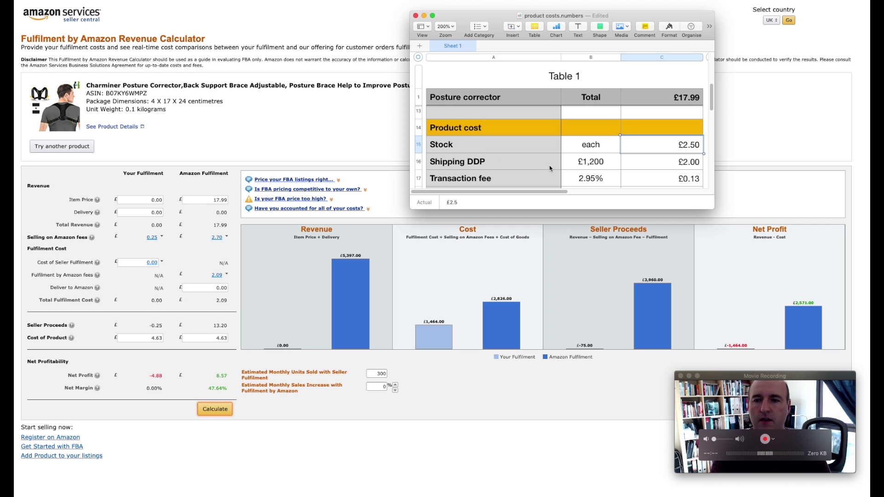
left_click(591, 169)
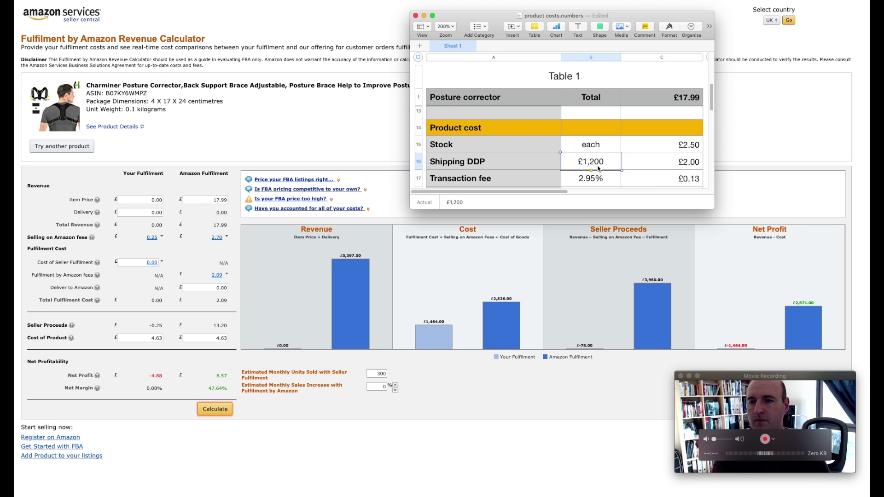
left_click(666, 165)
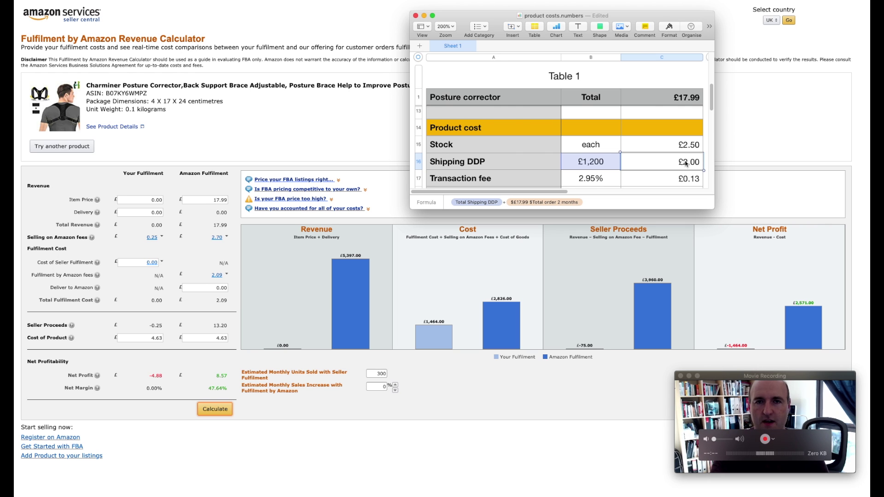
left_click(703, 151)
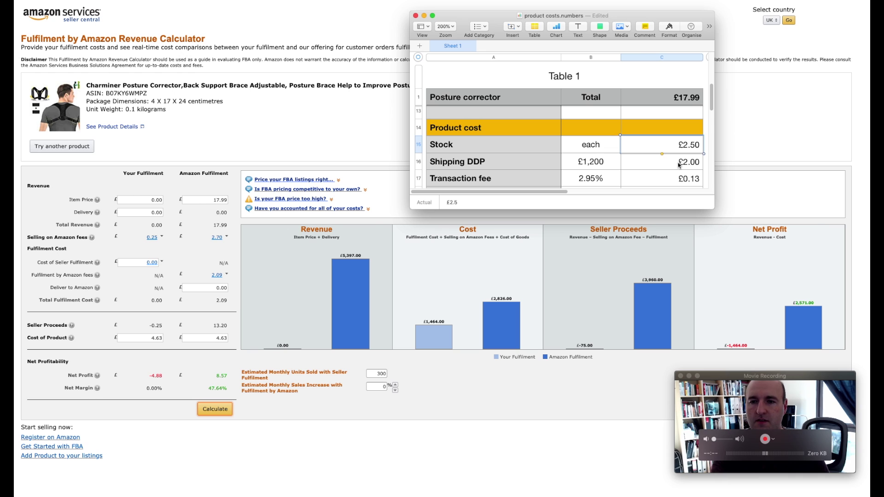
scroll(680, 165, "down", 1)
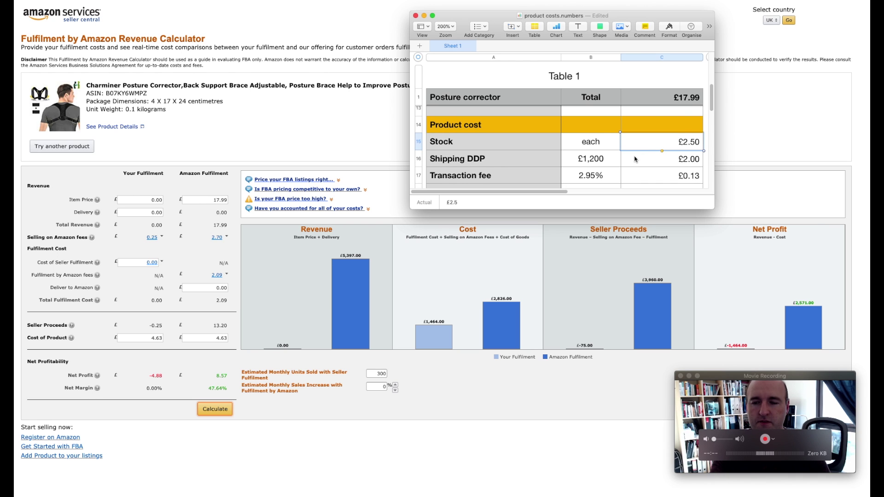
scroll(649, 158, "down", 1)
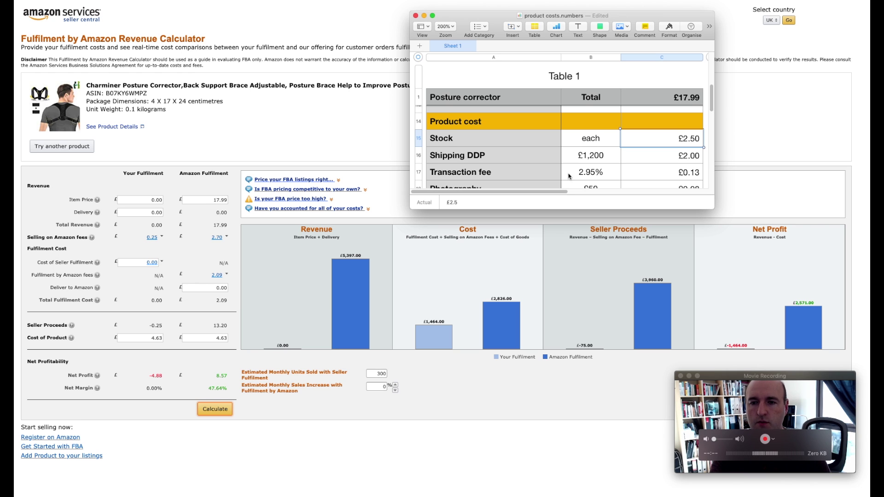
left_click(585, 175)
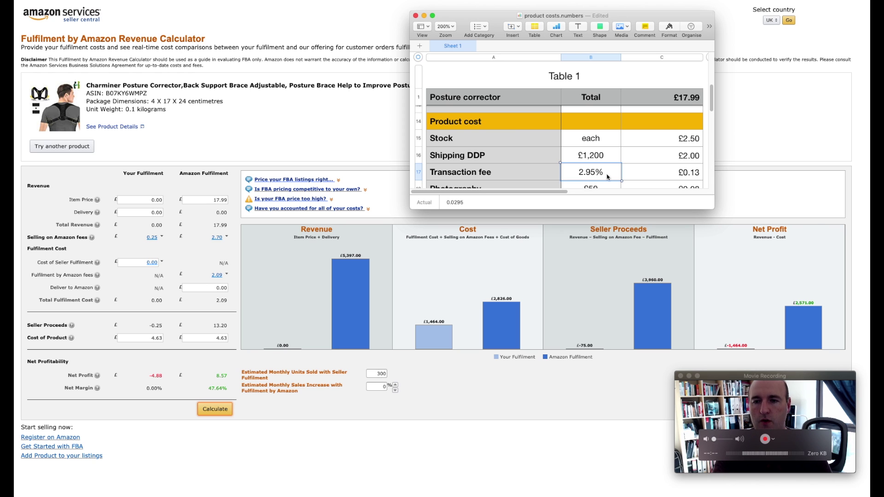
left_click(661, 178)
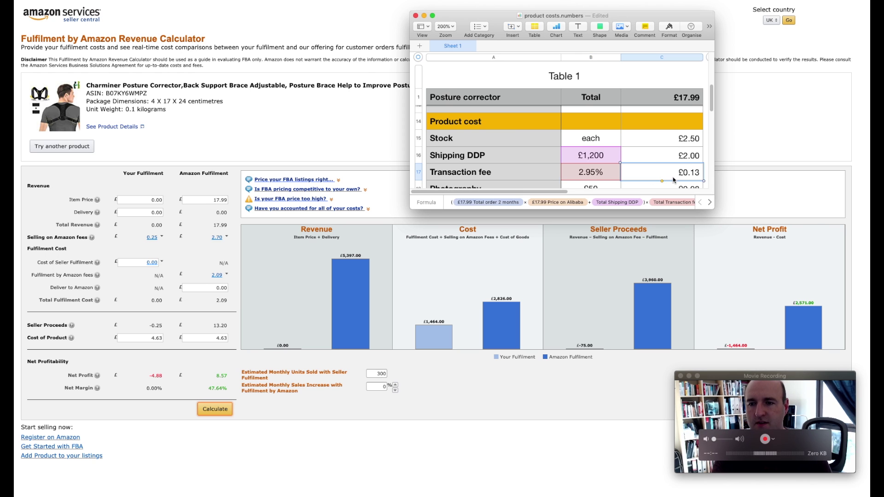
left_click(524, 179)
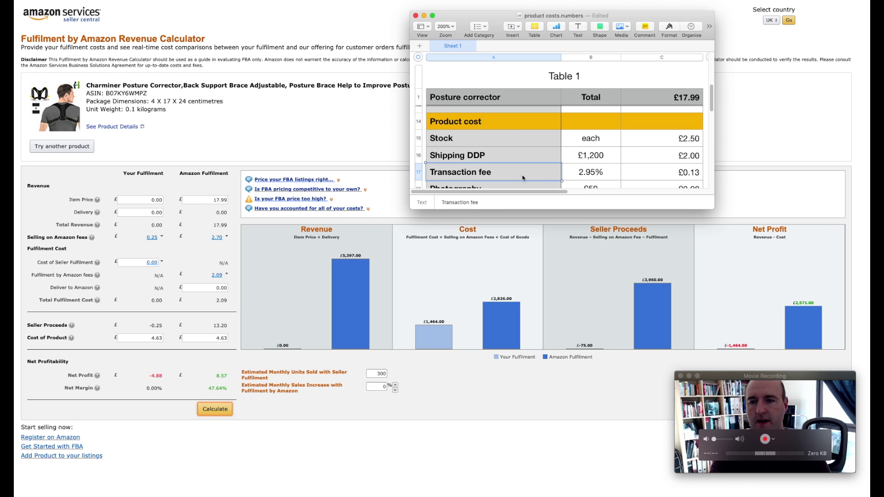
scroll(692, 177, "down", 3)
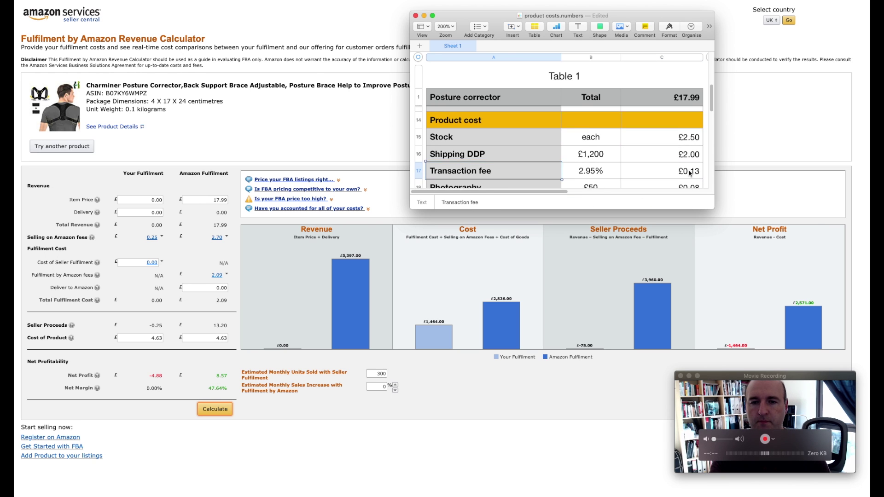
left_click(528, 170)
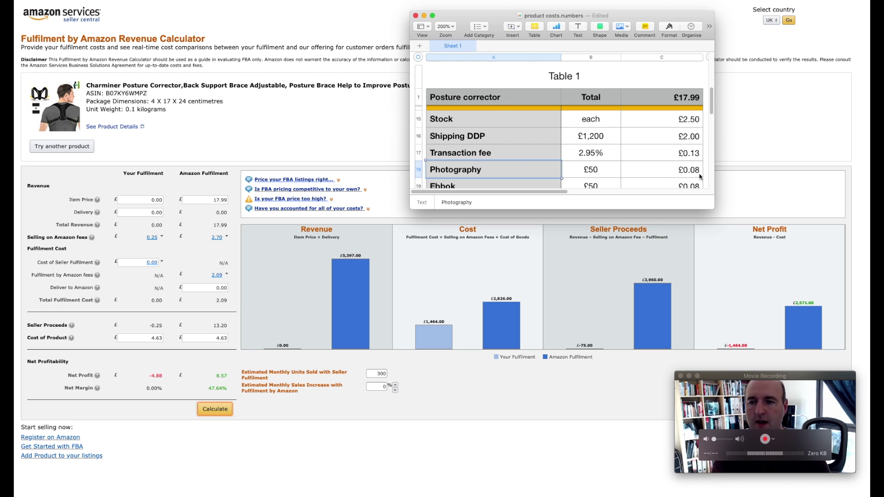
key("Down")
key("Down")
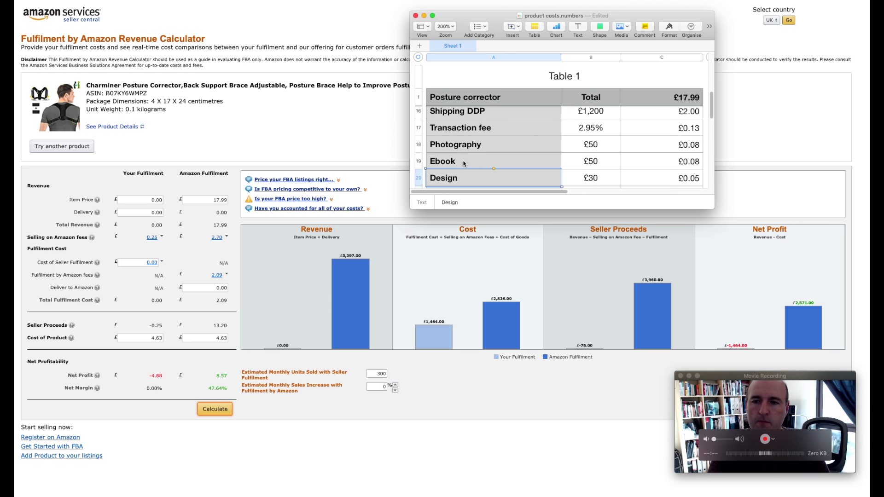
left_click(593, 168)
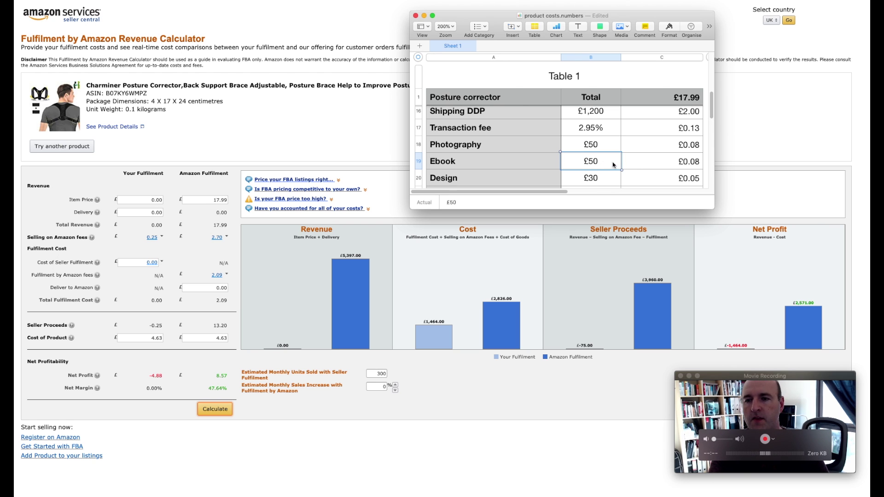
left_click(680, 164)
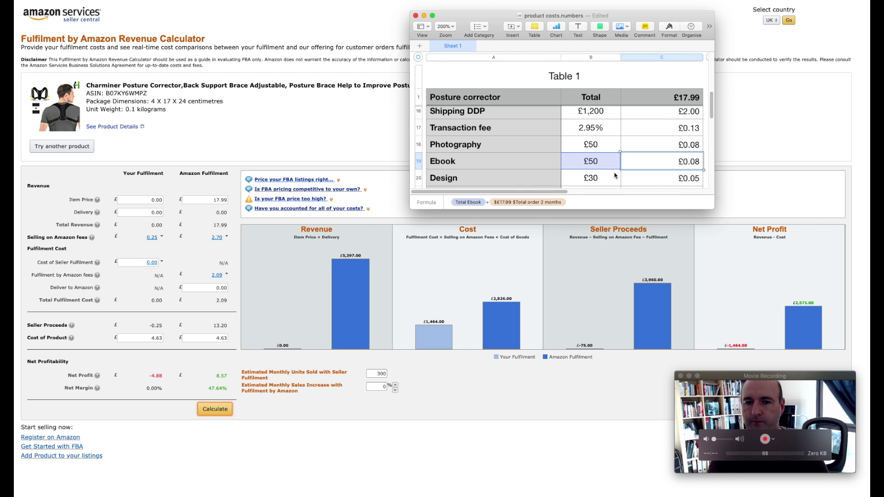
scroll(599, 164, "down", 2)
scroll(541, 165, "up", 1)
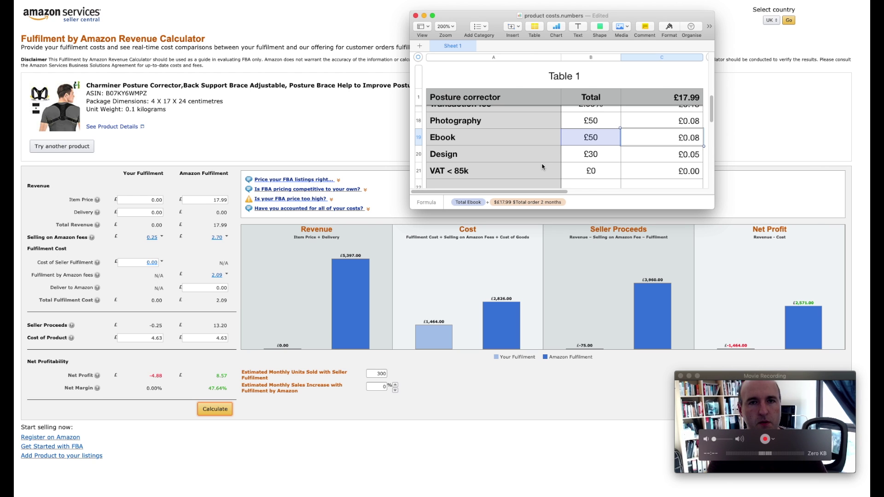
left_click(611, 160)
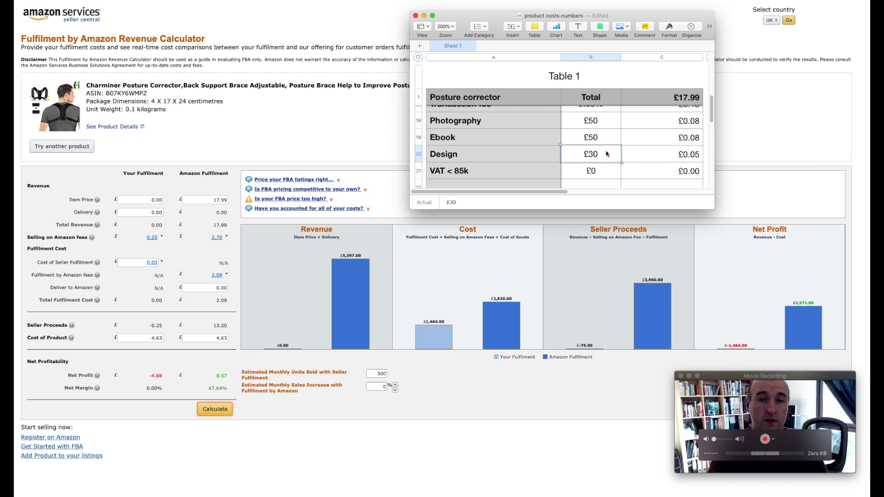
left_click(687, 156)
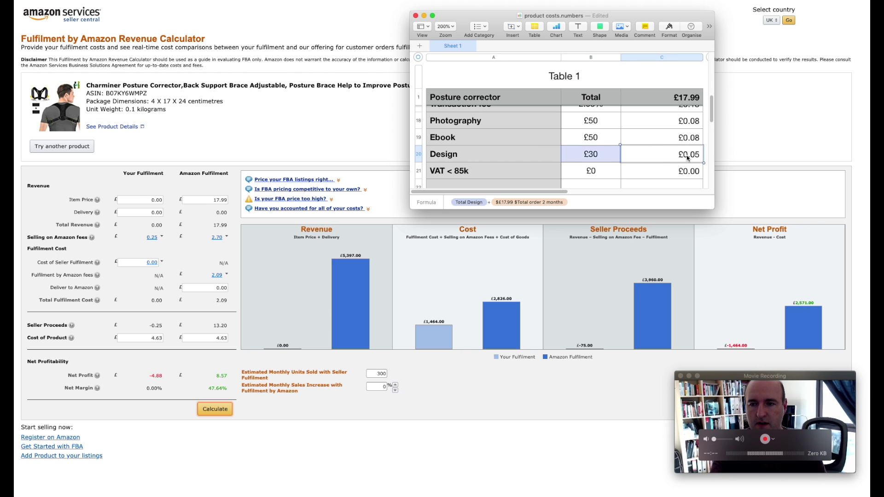
scroll(549, 161, "down", 2)
left_click(504, 159)
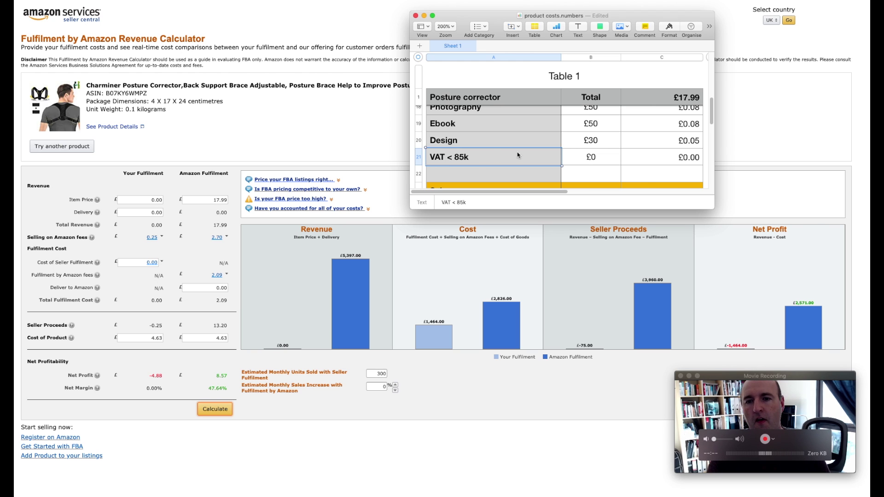
left_click(585, 161)
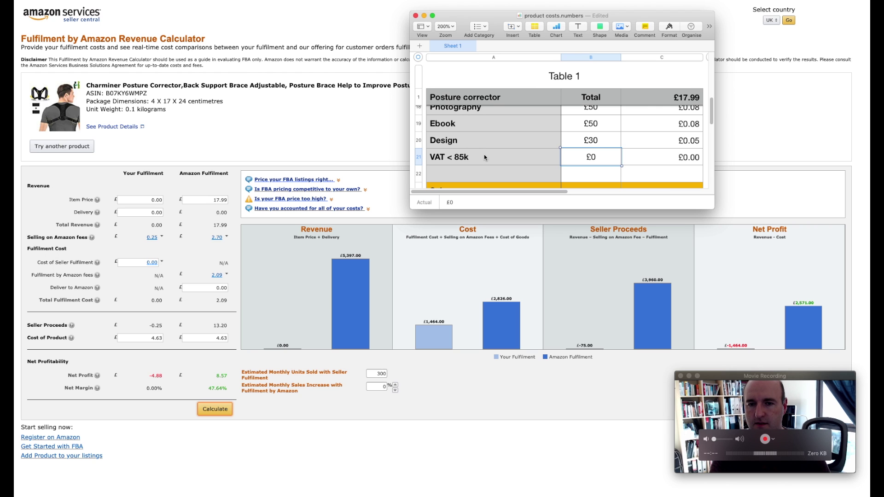
left_click(623, 156)
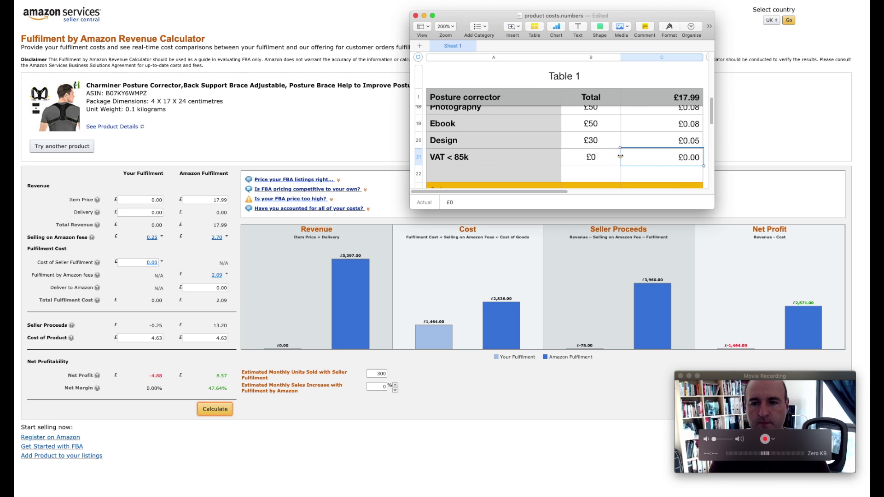
scroll(662, 165, "down", 3)
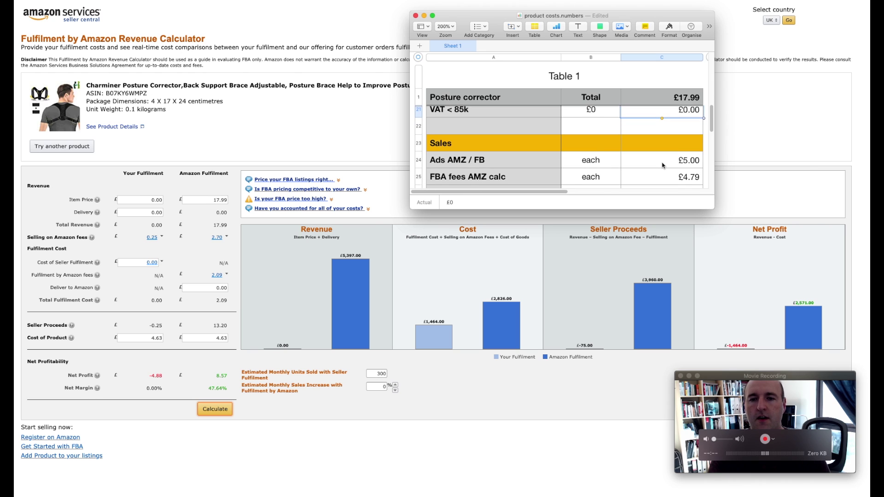
scroll(662, 164, "down", 1)
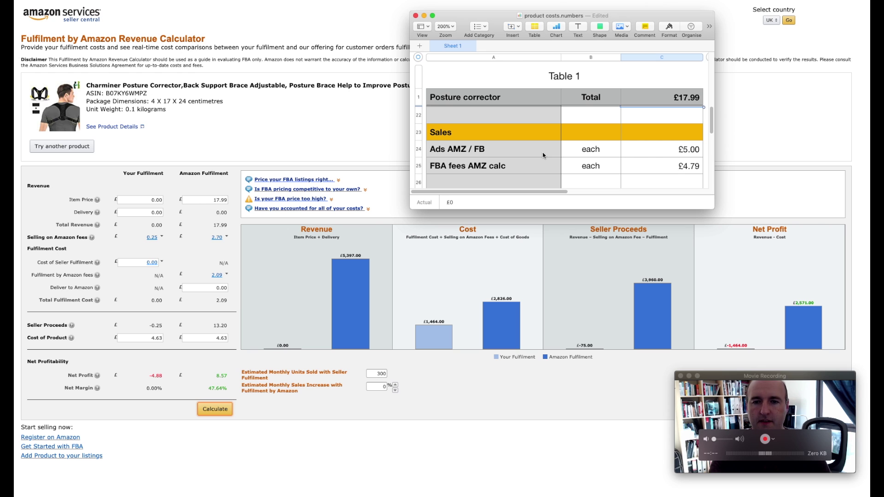
left_click(490, 152)
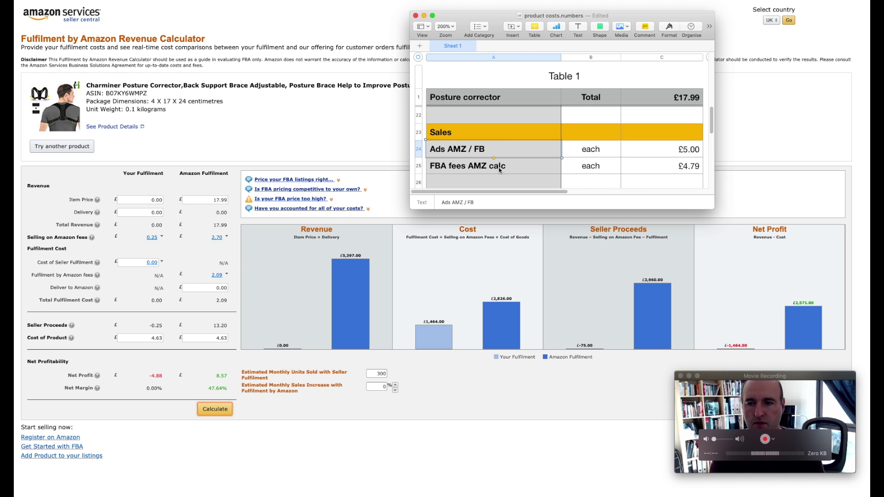
left_click(699, 175)
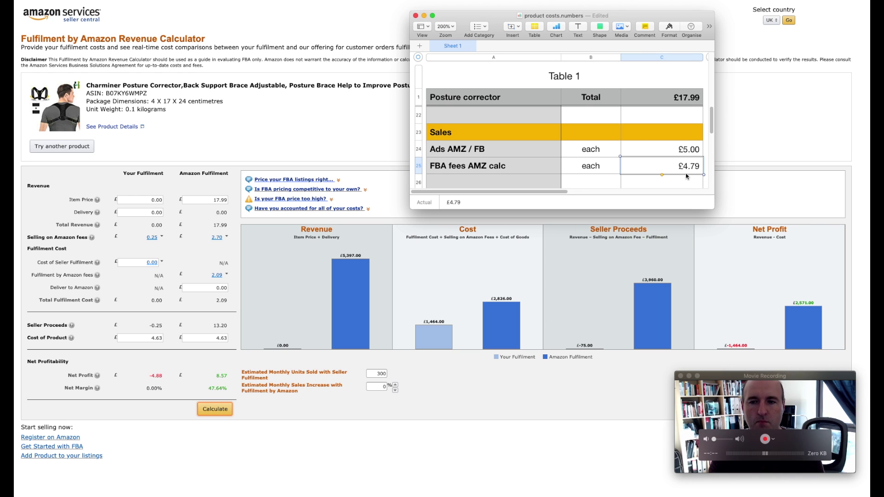
scroll(684, 165, "down", 1)
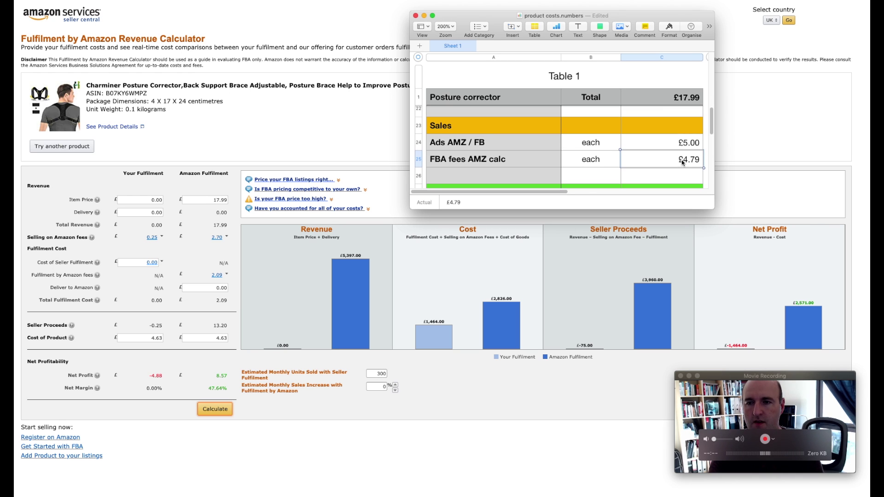
Step: Resize and reposition the Numbers window so the table shows down to the Per month row
left_click_drag(710, 207, 700, 481)
left_click_drag(609, 15, 433, 10)
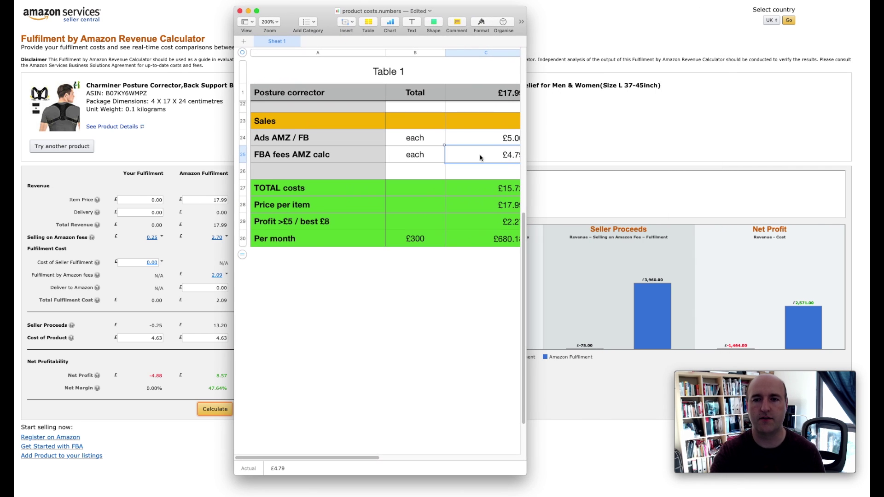
left_click_drag(523, 247, 513, 69)
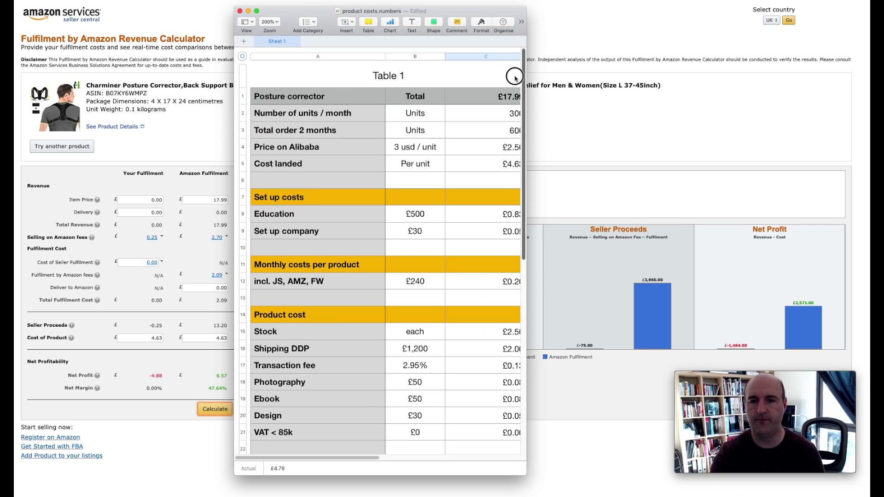
left_click_drag(526, 214, 565, 216)
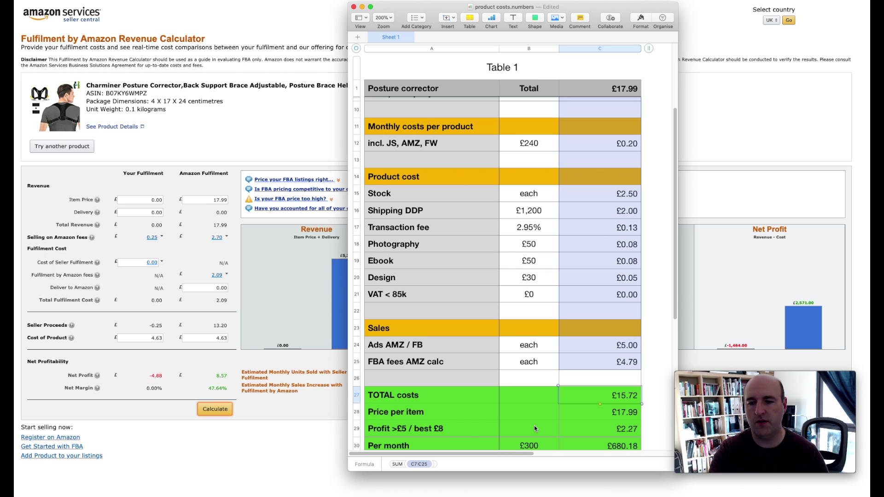
left_click(599, 413)
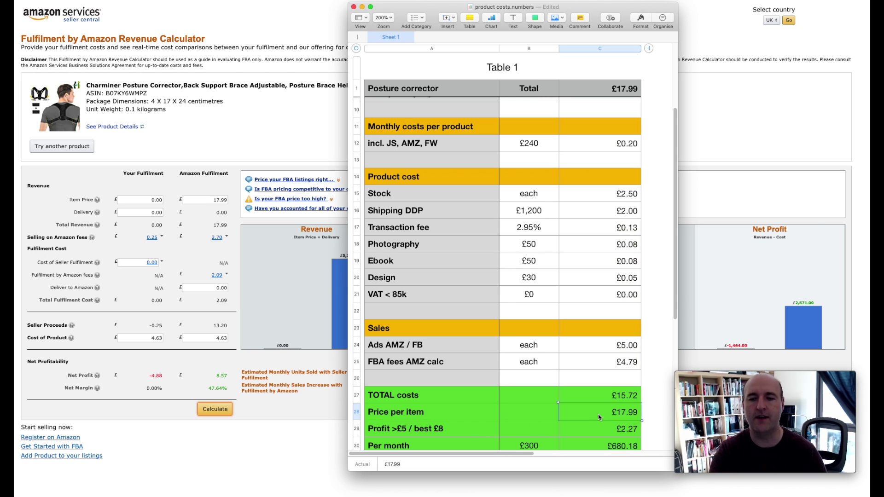
scroll(598, 414, "down", 3)
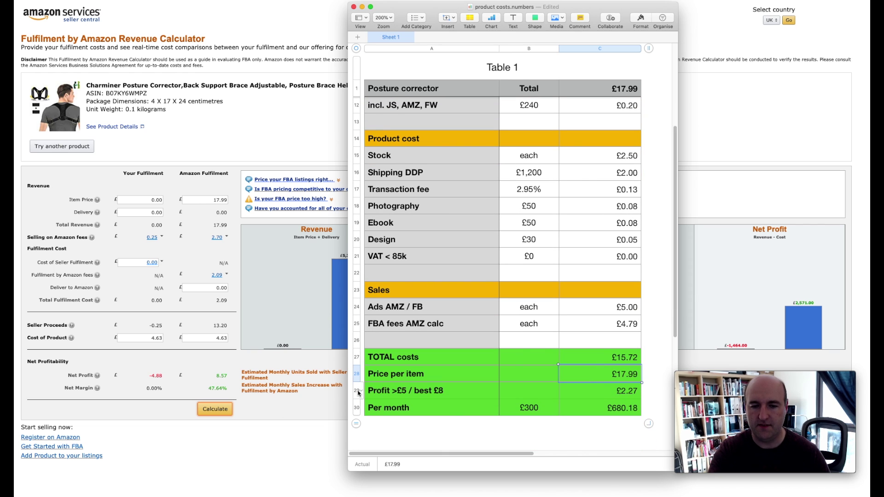
left_click(357, 391)
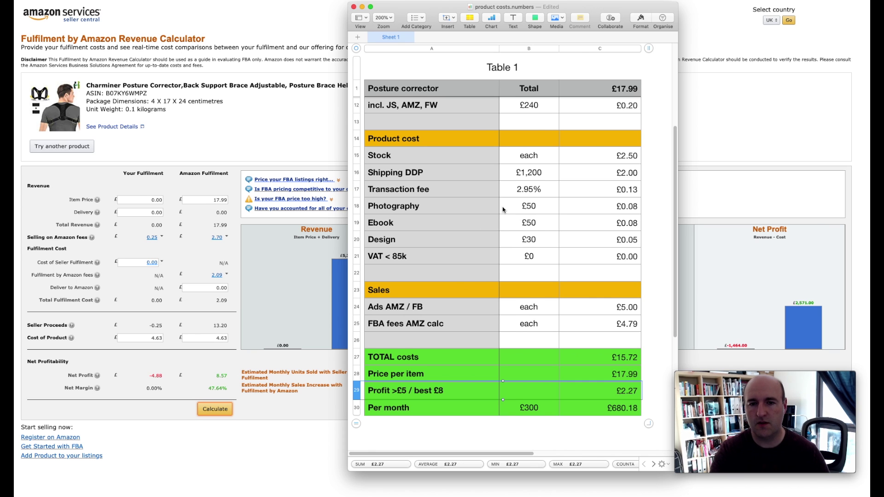
scroll(502, 210, "up", 3)
scroll(503, 209, "up", 1)
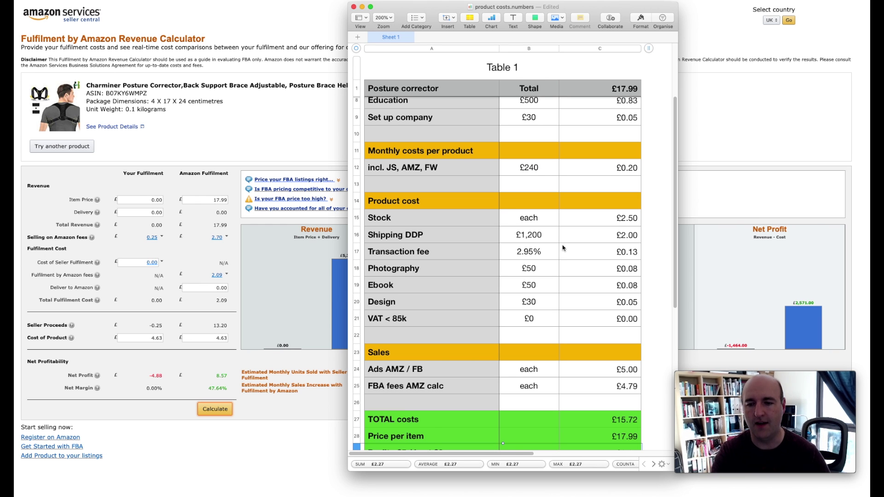
scroll(562, 246, "down", 4)
scroll(570, 246, "down", 1)
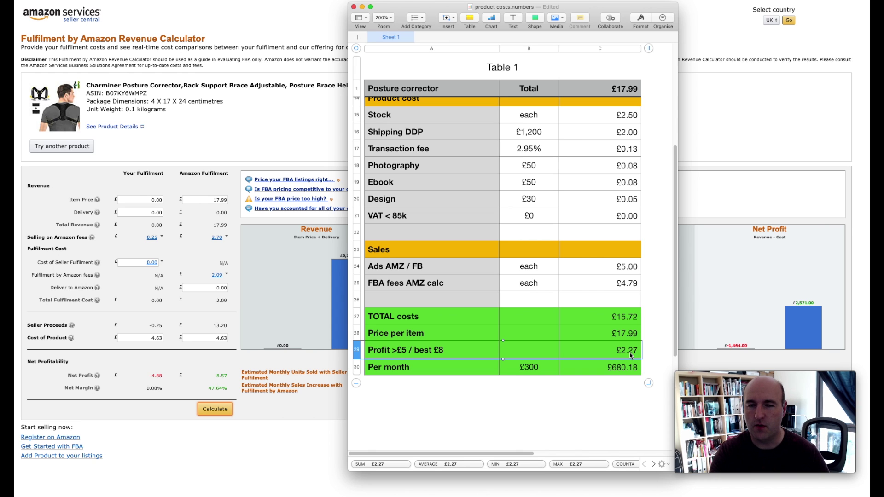
left_click(543, 370)
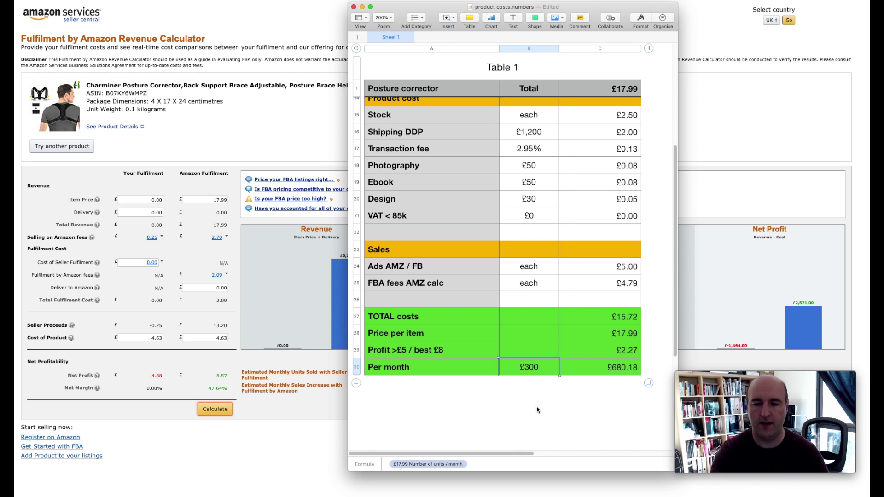
left_click(622, 369)
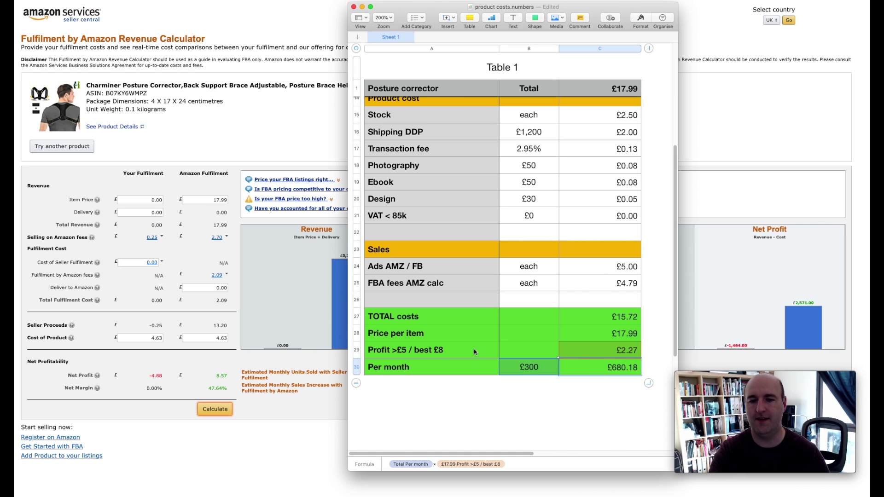
left_click(619, 351)
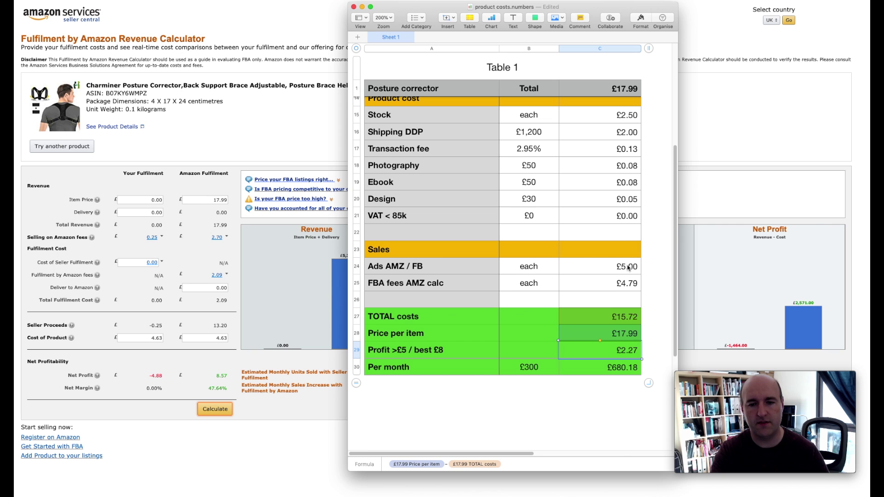
scroll(603, 248, "up", 2)
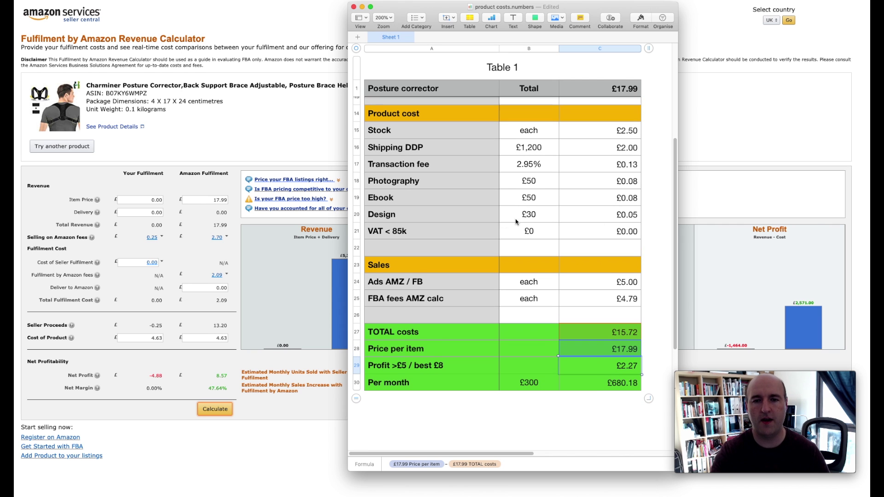
scroll(498, 216, "up", 2)
scroll(620, 222, "up", 2)
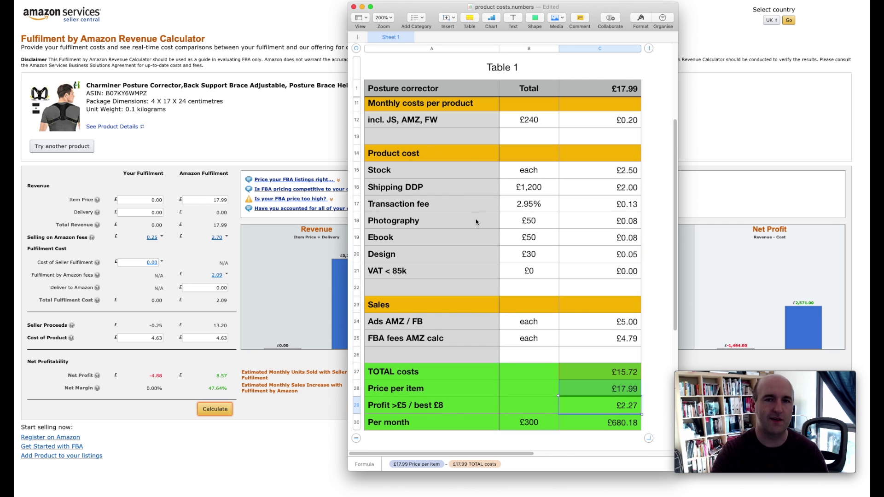
scroll(525, 276, "down", 5)
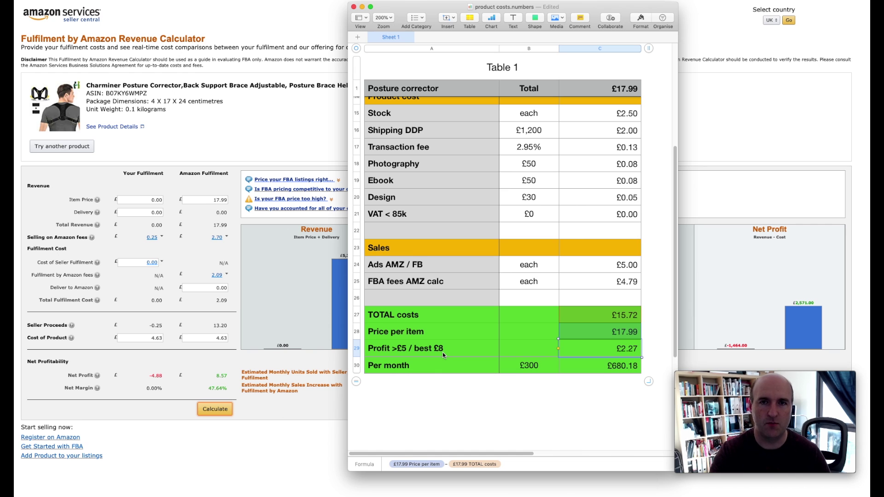
left_click(527, 366)
left_click(590, 368)
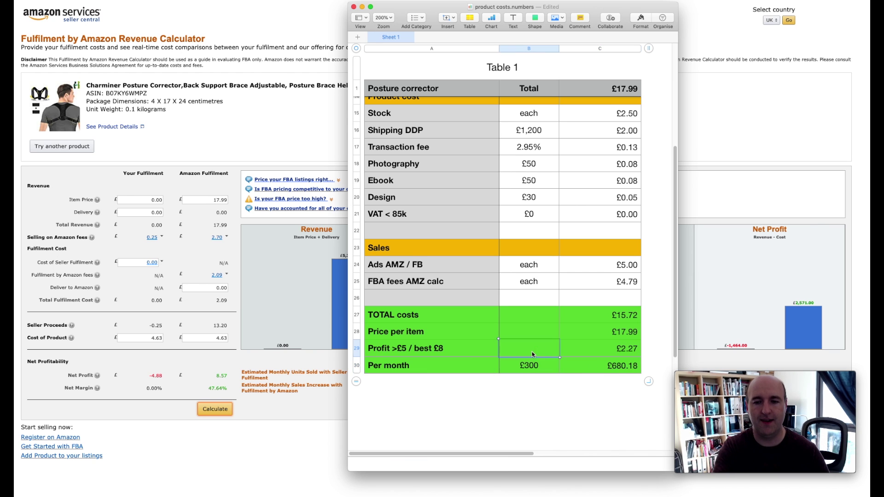
Step: Leave the formula unchanged, keeping the £17.99 price, 300 units and £680.18 monthly profit
key("Return")
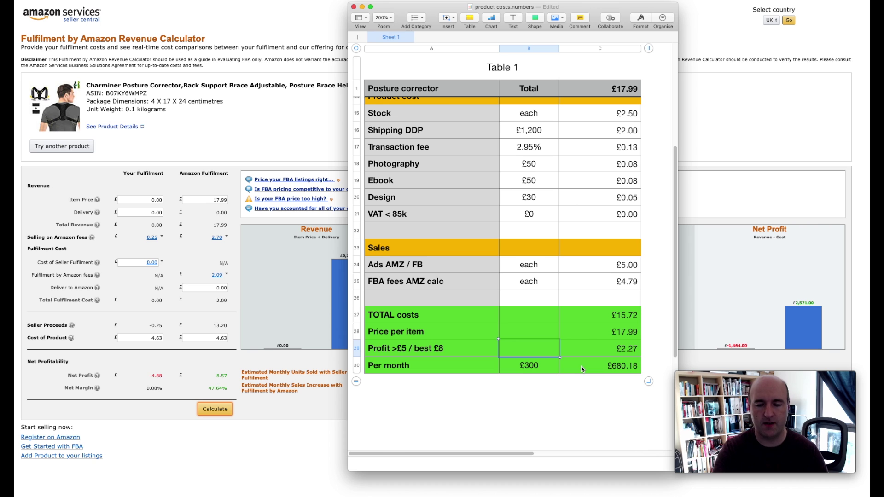